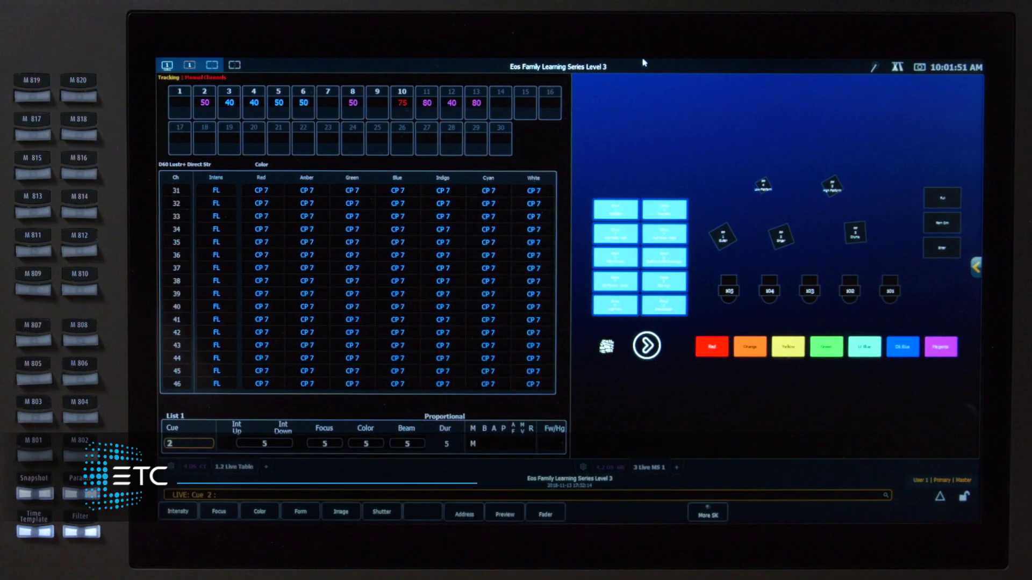
# Recall snapshot 1.
pyautogui.click(34, 494)
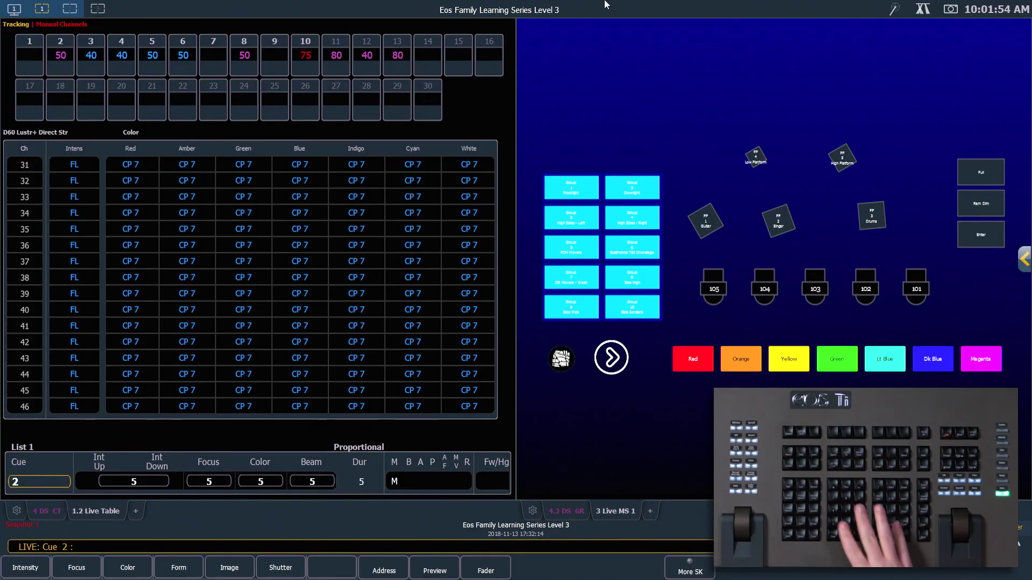
pyautogui.press('1')
pyautogui.press('Return')
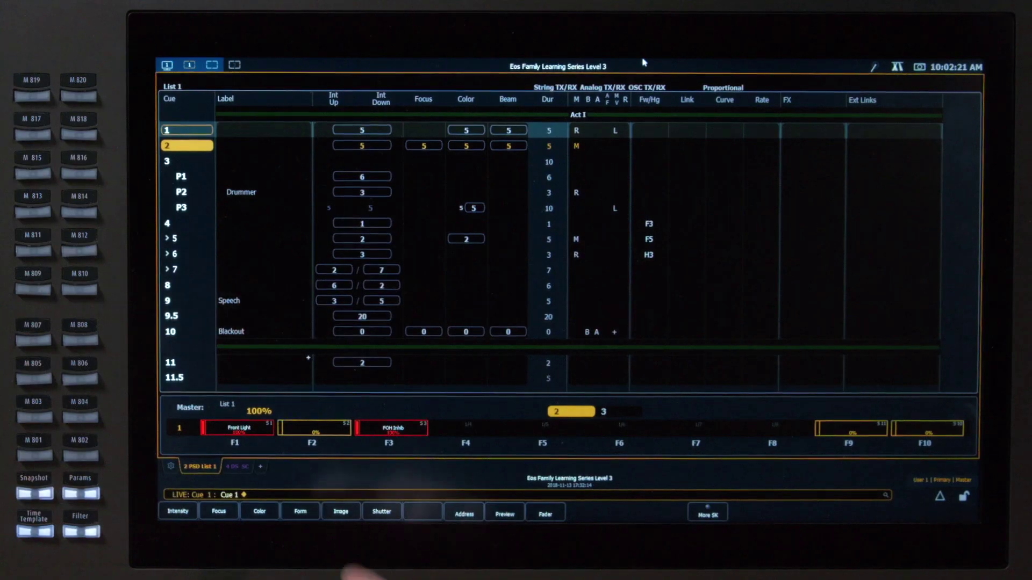
# Add a Magic Sheet display in a new tab and open magic sheet 1 in it.
pyautogui.click(17, 510)
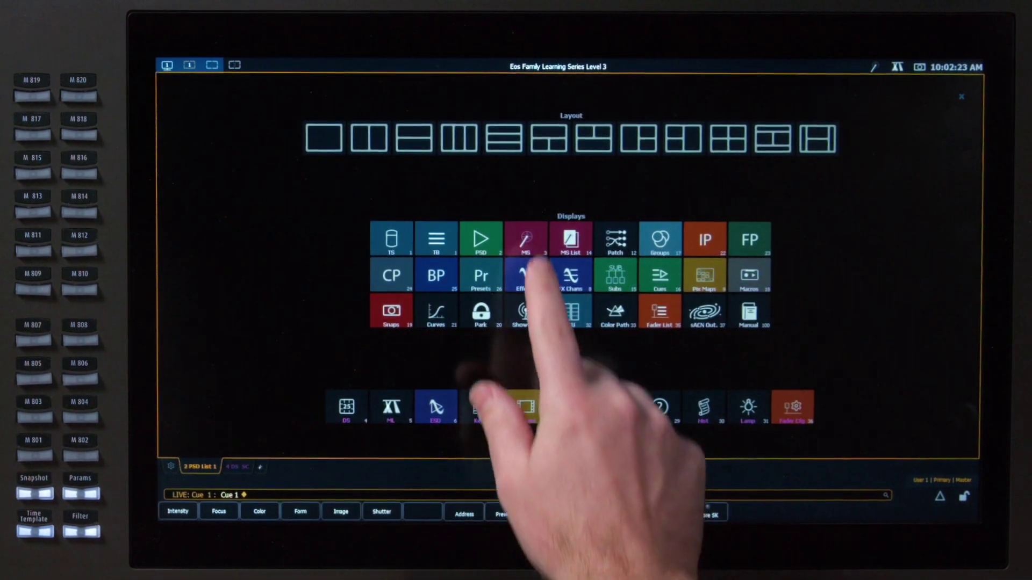
pyautogui.click(526, 239)
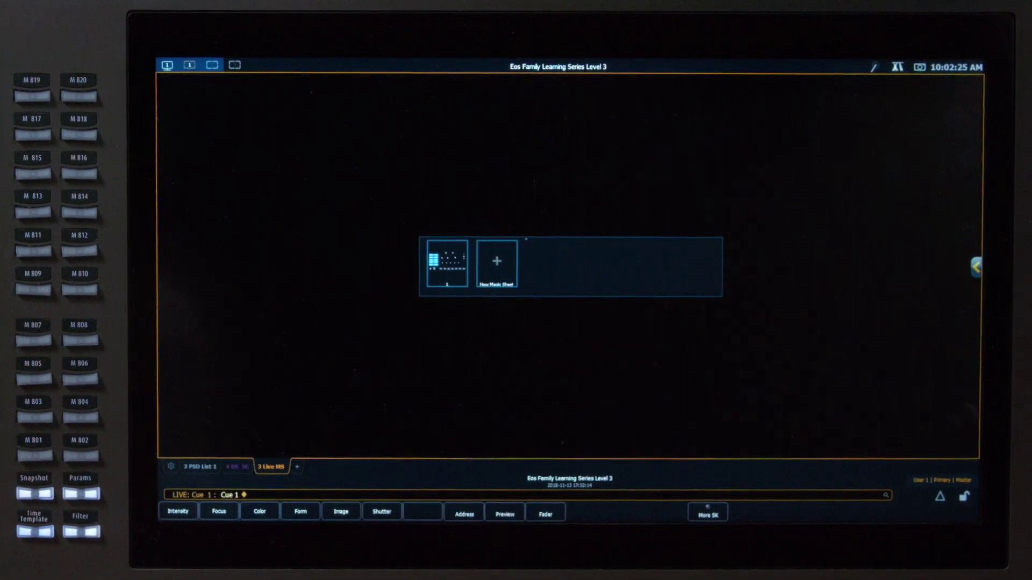
pyautogui.click(447, 263)
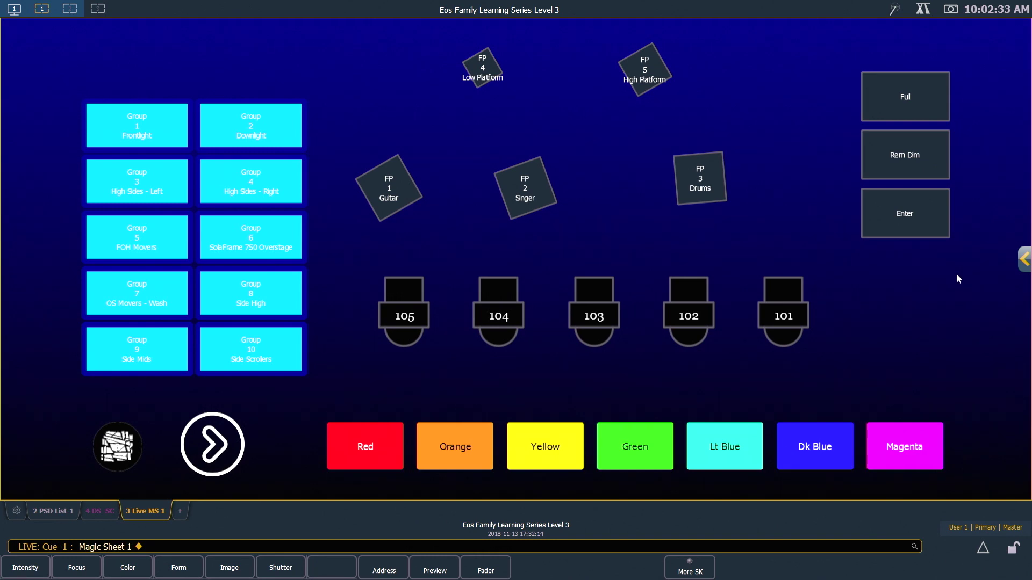
# In magic sheet edit mode, add a fader object, enlarge it and place it beside the Full, Rem Dim and Enter buttons.
pyautogui.click(1023, 260)
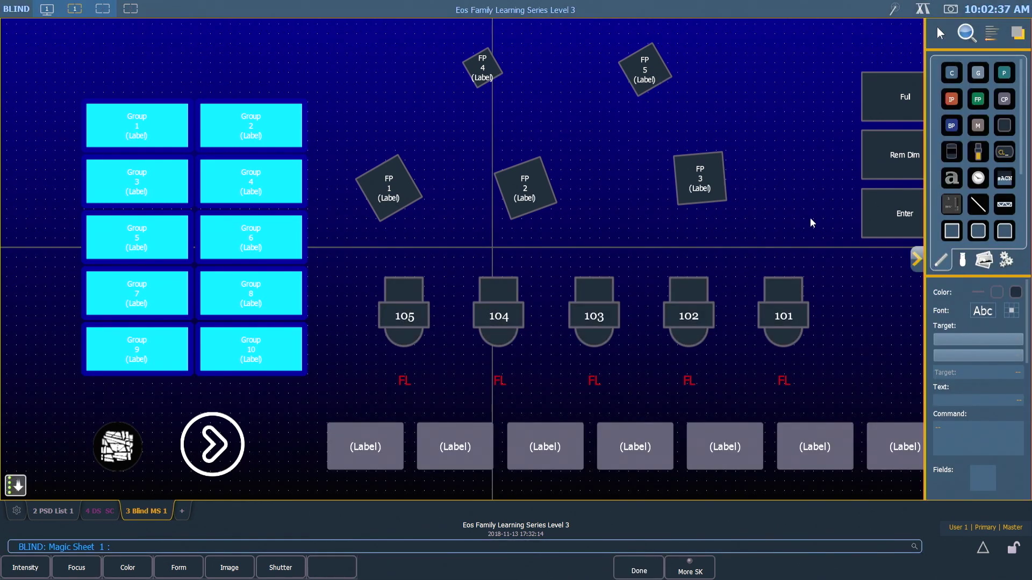
pyautogui.scroll(-5, 811, 220)
pyautogui.moveTo(811, 218); pyautogui.dragTo(547, 228)
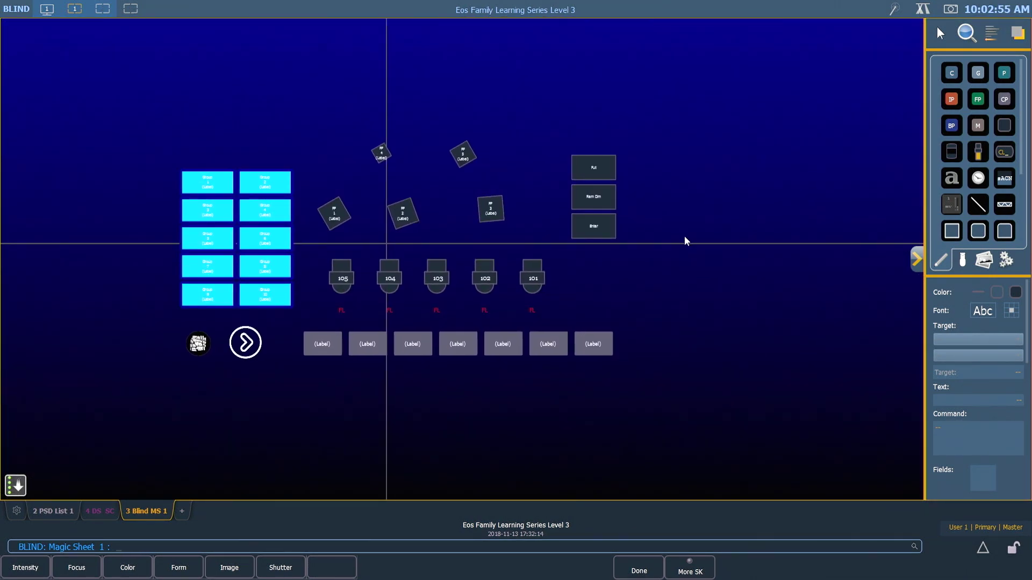
pyautogui.moveTo(978, 155); pyautogui.dragTo(666, 259)
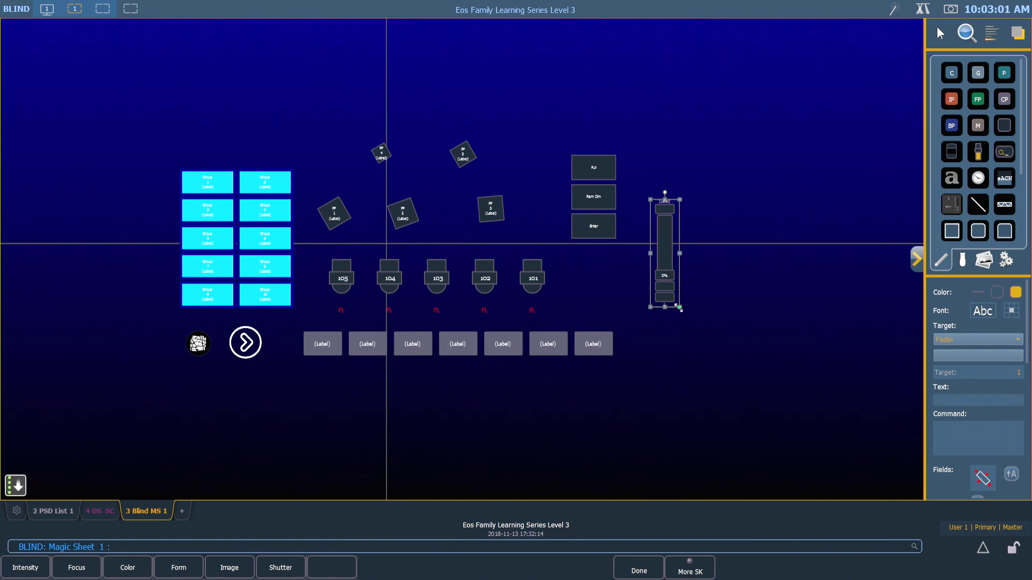
pyautogui.moveTo(665, 308); pyautogui.dragTo(669, 356)
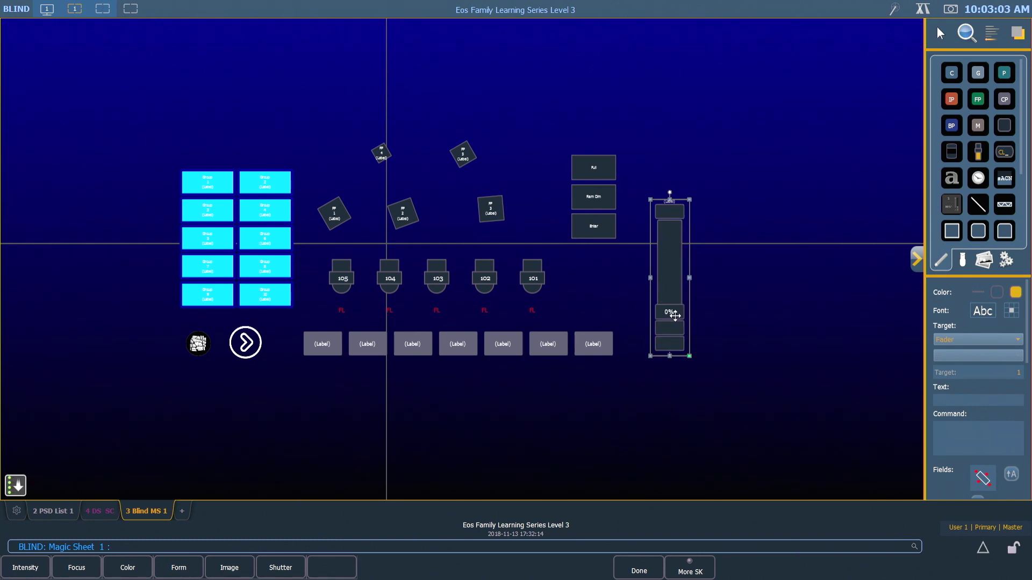
pyautogui.moveTo(672, 316); pyautogui.dragTo(656, 318)
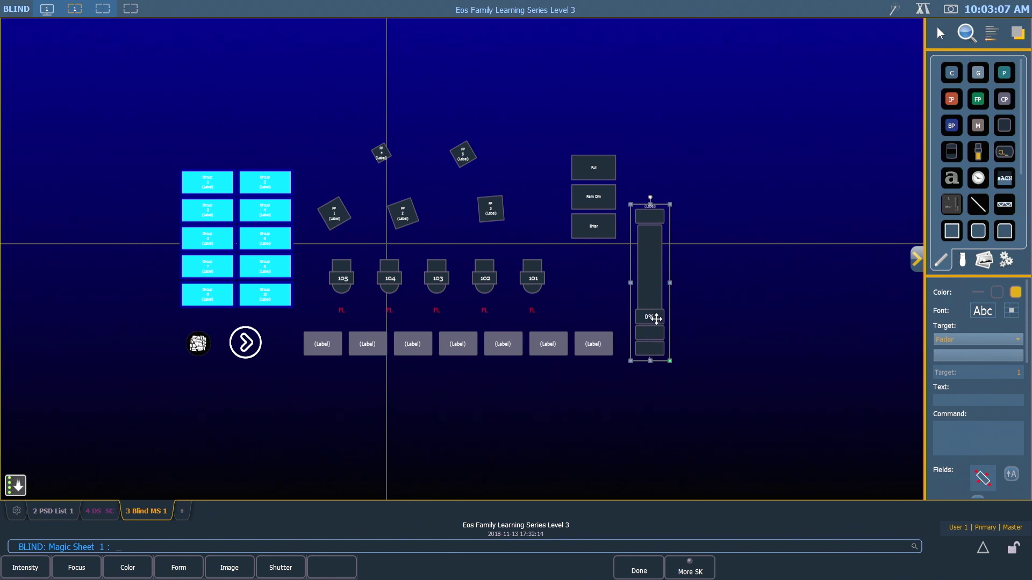
# Set the fader object's target to 1/3.
pyautogui.click(1019, 372)
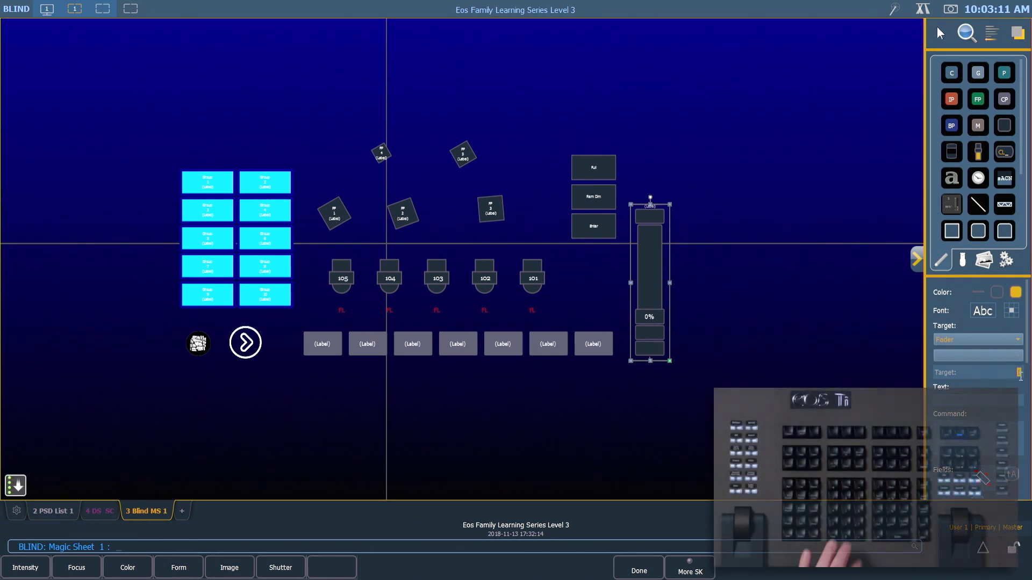
pyautogui.write('1')
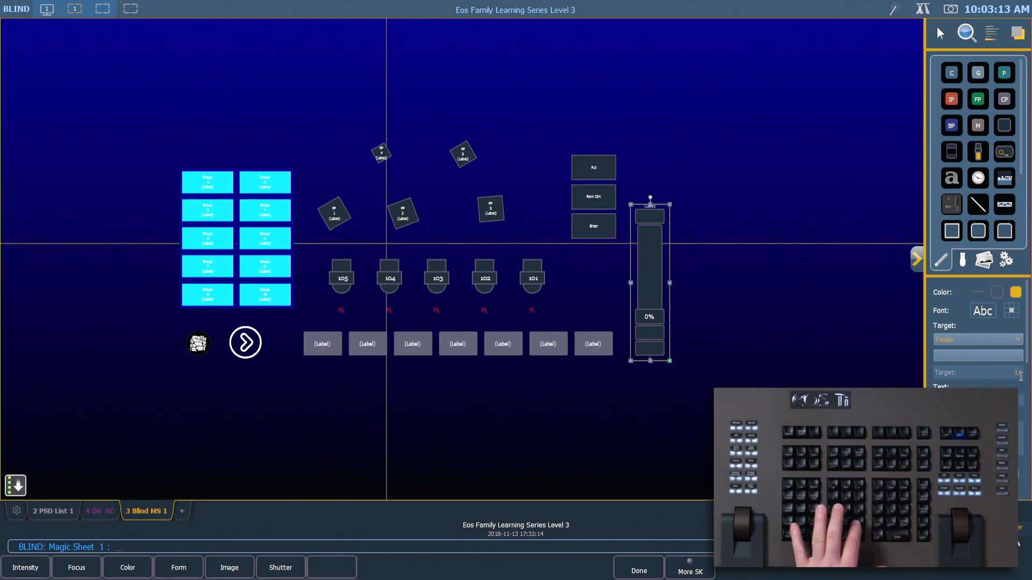
pyautogui.write('/3')
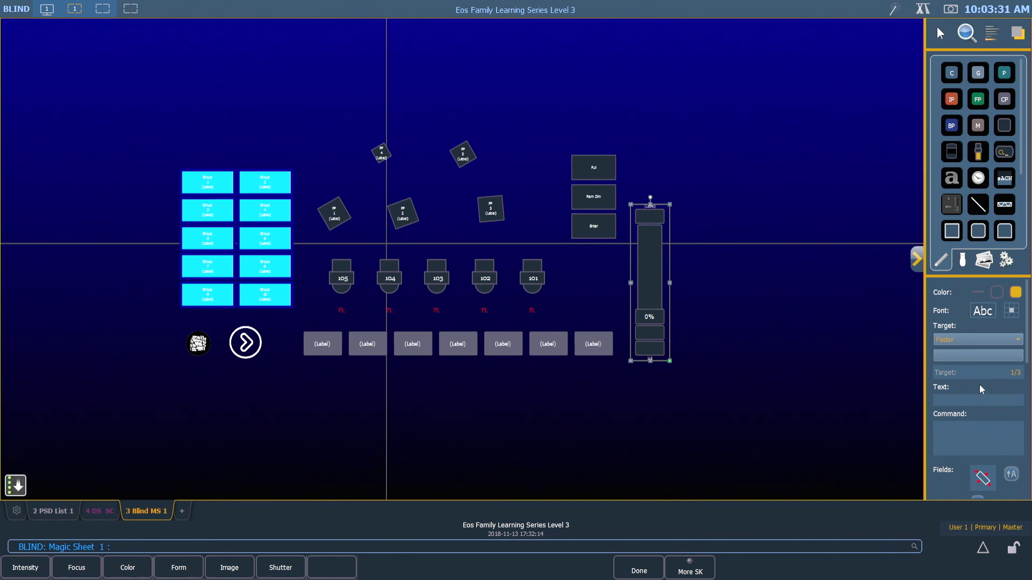
# Change the fader's fill color to a darker red.
pyautogui.click(1015, 293)
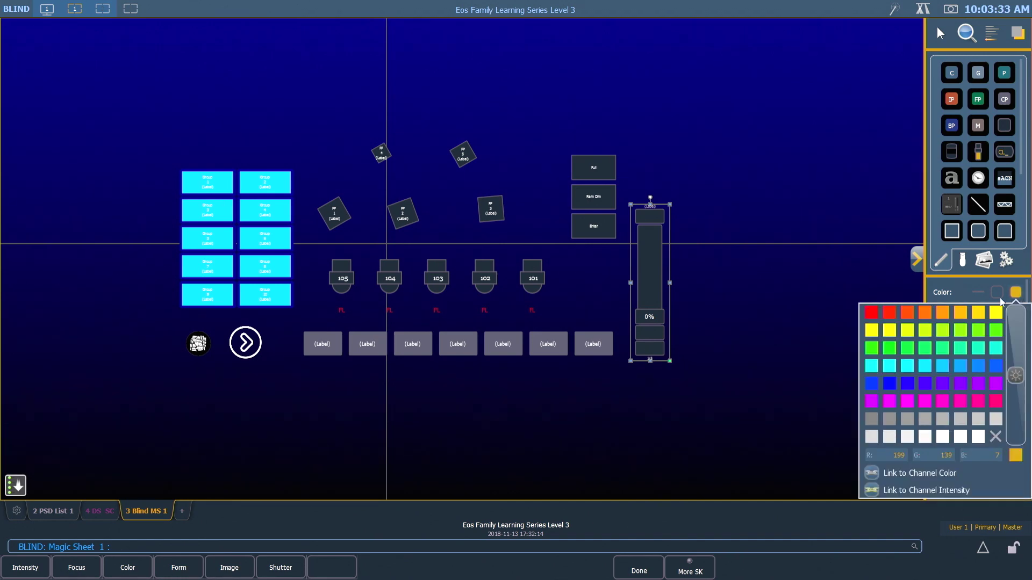
pyautogui.moveTo(1019, 378); pyautogui.dragTo(1017, 399)
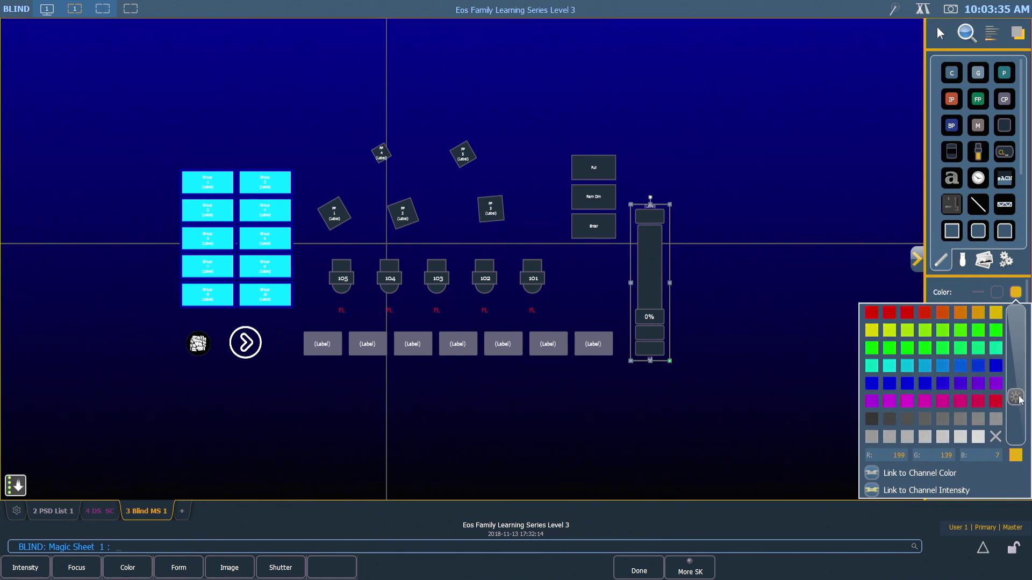
pyautogui.click(871, 312)
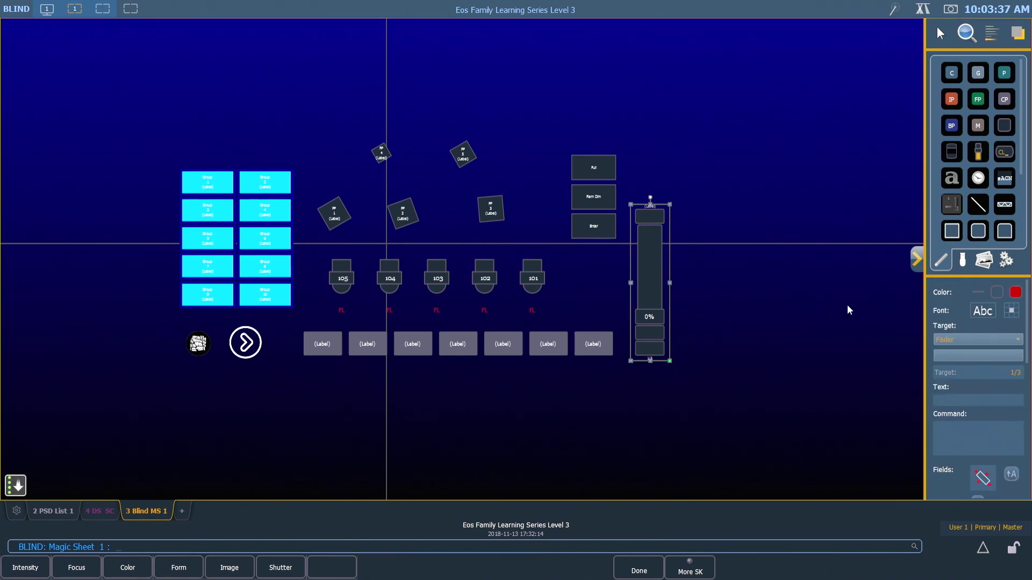
# Leave edit mode and test the new fader live by lowering its level and raising it back to 100%.
pyautogui.click(916, 259)
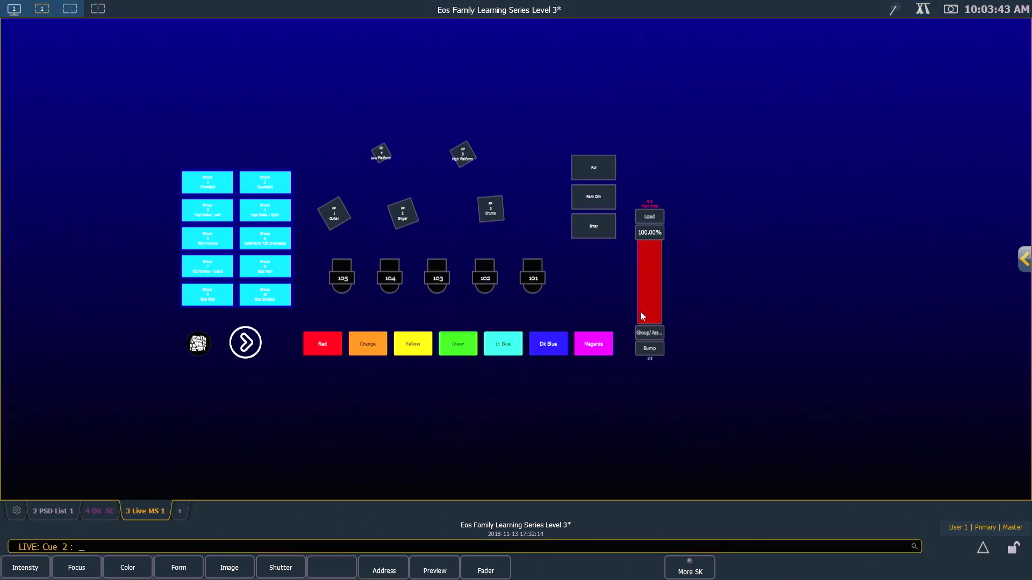
pyautogui.click(655, 238)
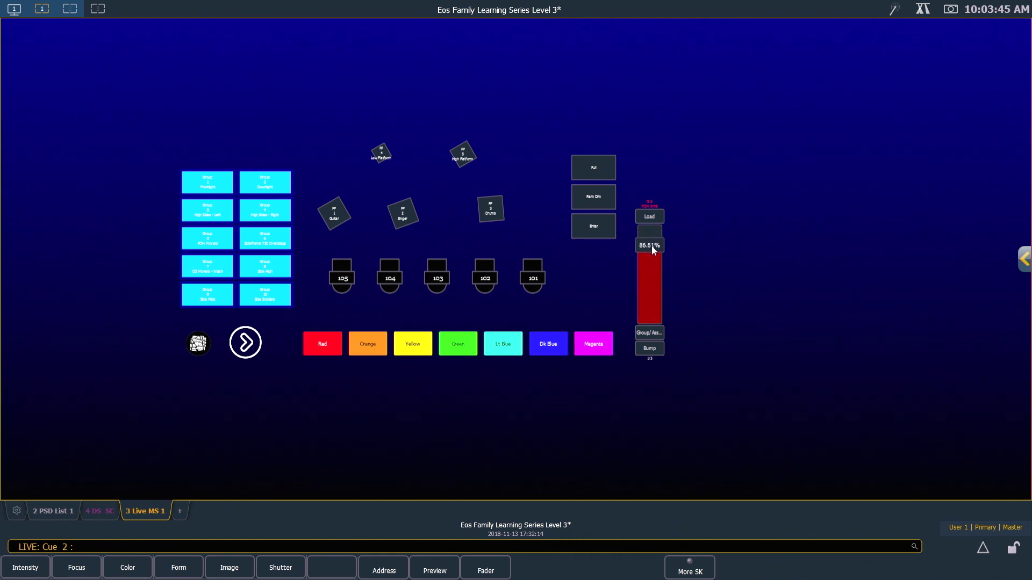
pyautogui.moveTo(651, 275); pyautogui.dragTo(652, 272)
pyautogui.click(655, 233)
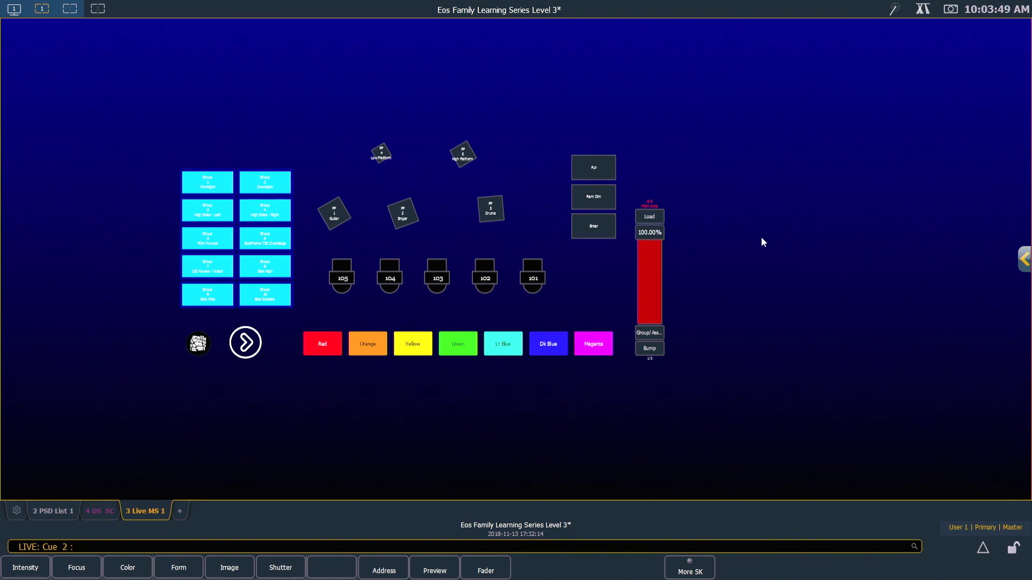
# Add a command line object across the sheet above the focus palettes, widen it to the layout's width and set its User target to 2.
pyautogui.click(1023, 259)
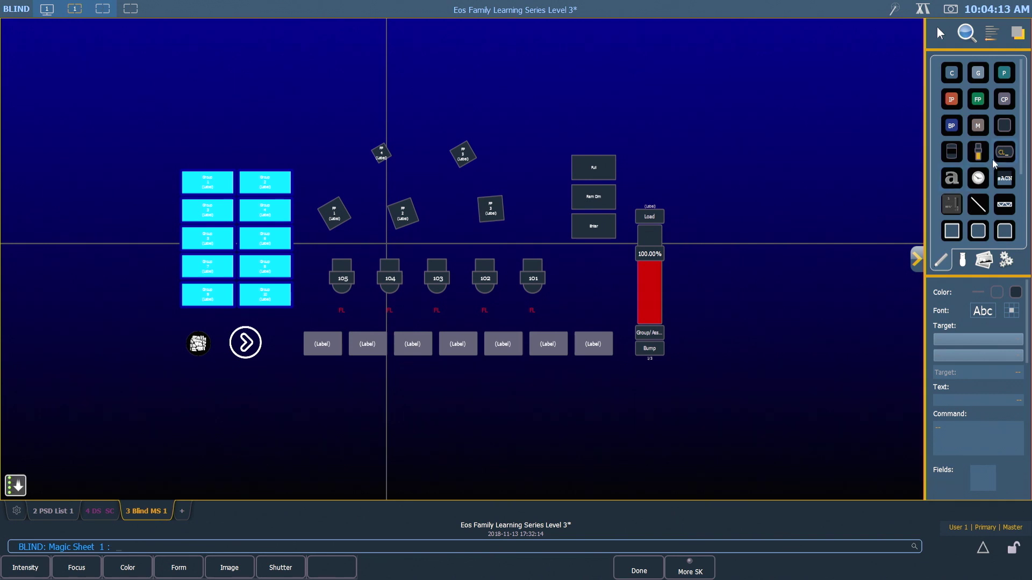
pyautogui.moveTo(1004, 155); pyautogui.dragTo(271, 111)
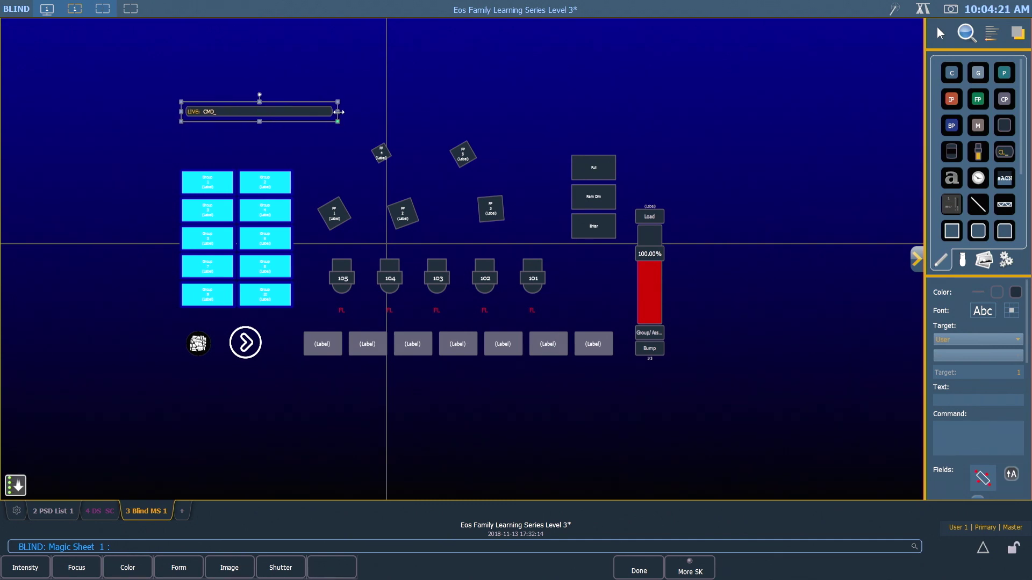
pyautogui.moveTo(338, 112); pyautogui.dragTo(675, 117)
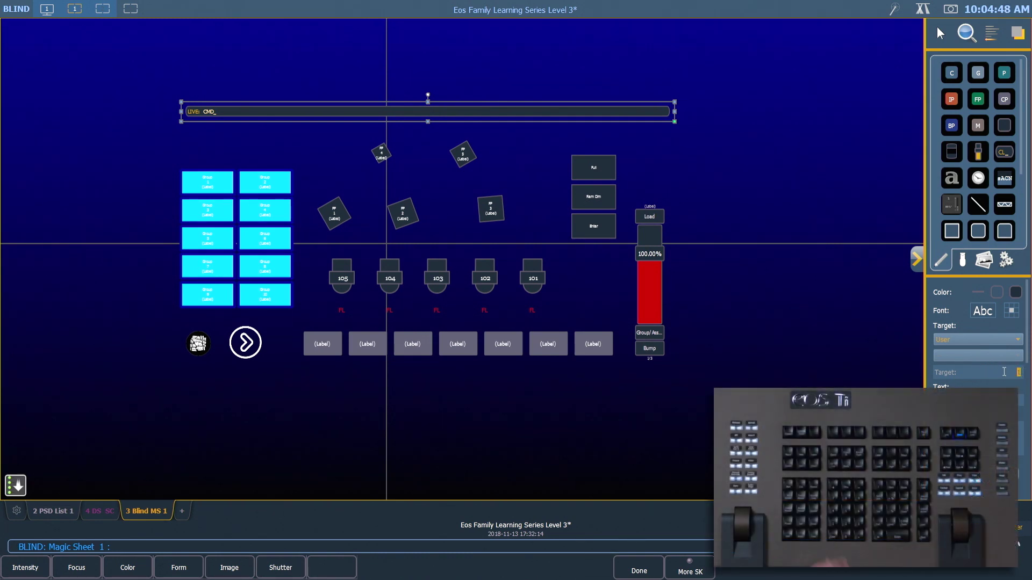
pyautogui.write('2')
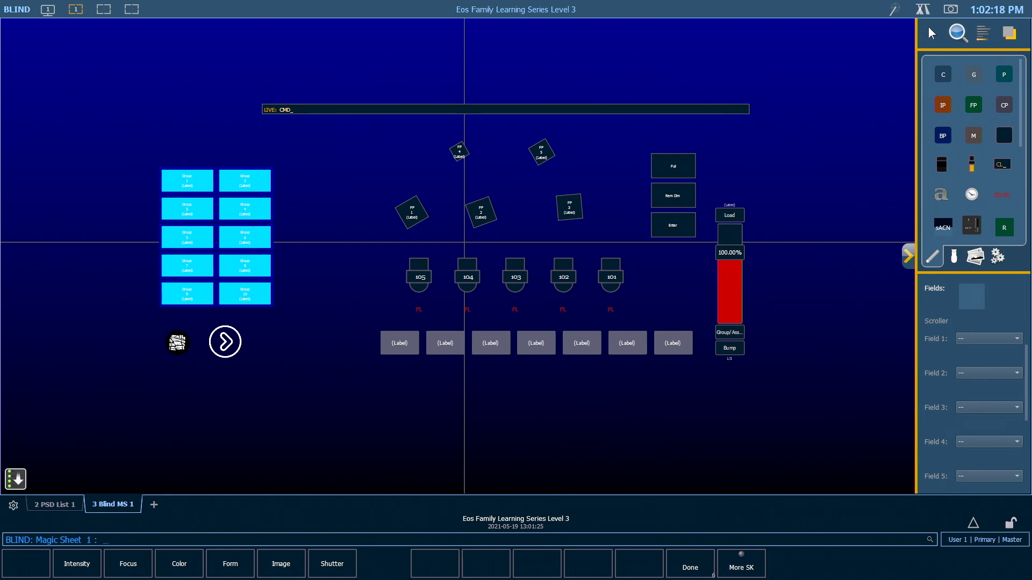
# Place a blank button object in the empty area to the right of the fader and enlarge it into a big square.
pyautogui.moveTo(785, 212); pyautogui.dragTo(512, 228)
pyautogui.scroll(4, 513, 227)
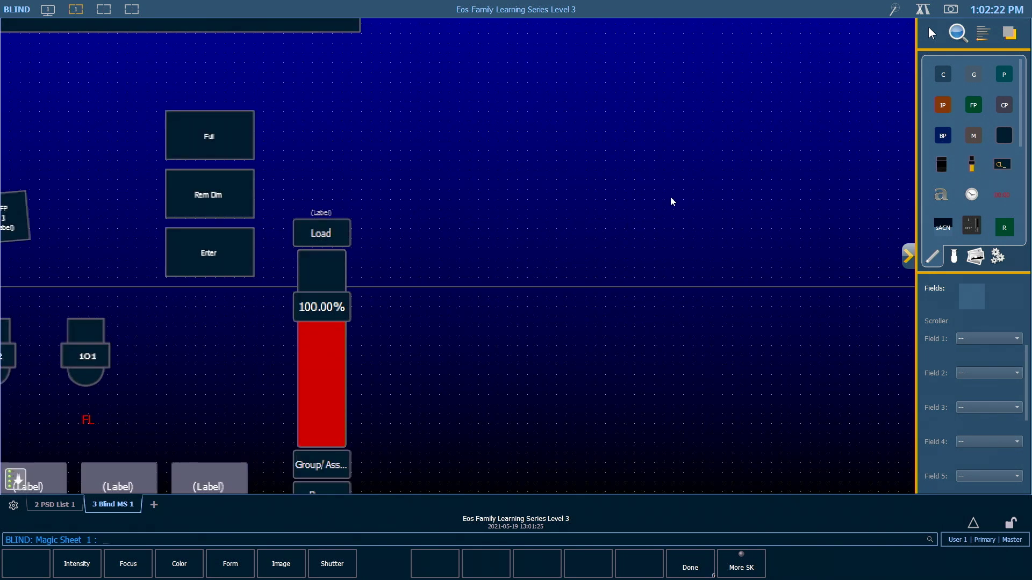
pyautogui.moveTo(1004, 136); pyautogui.dragTo(494, 184)
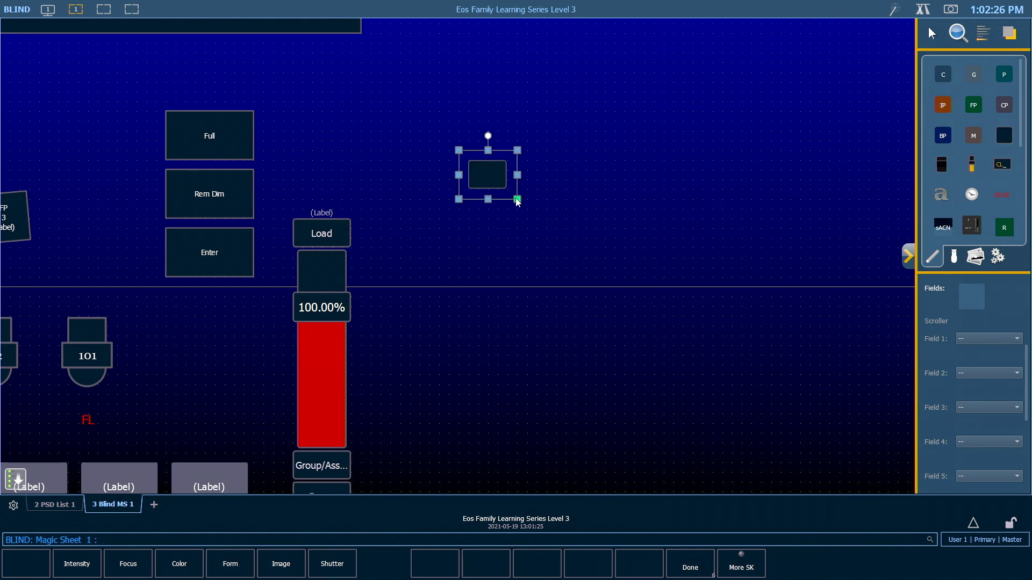
pyautogui.moveTo(525, 214); pyautogui.dragTo(534, 297)
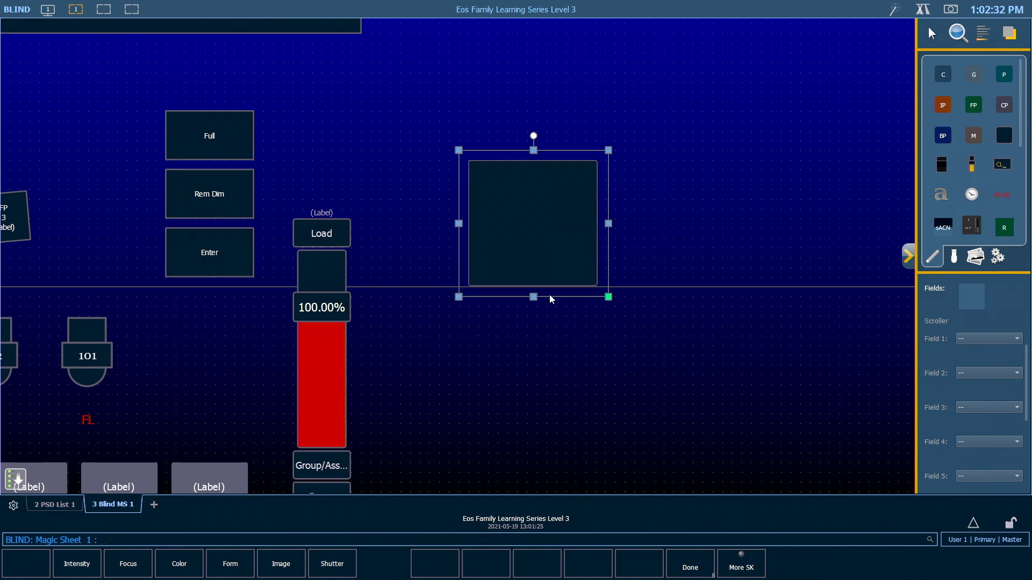
# Duplicate the blank square and position the copy directly to its right.
pyautogui.hotkey('ctrl', 'c')
pyautogui.hotkey('ctrl', 'v')
pyautogui.moveTo(551, 346); pyautogui.dragTo(694, 209)
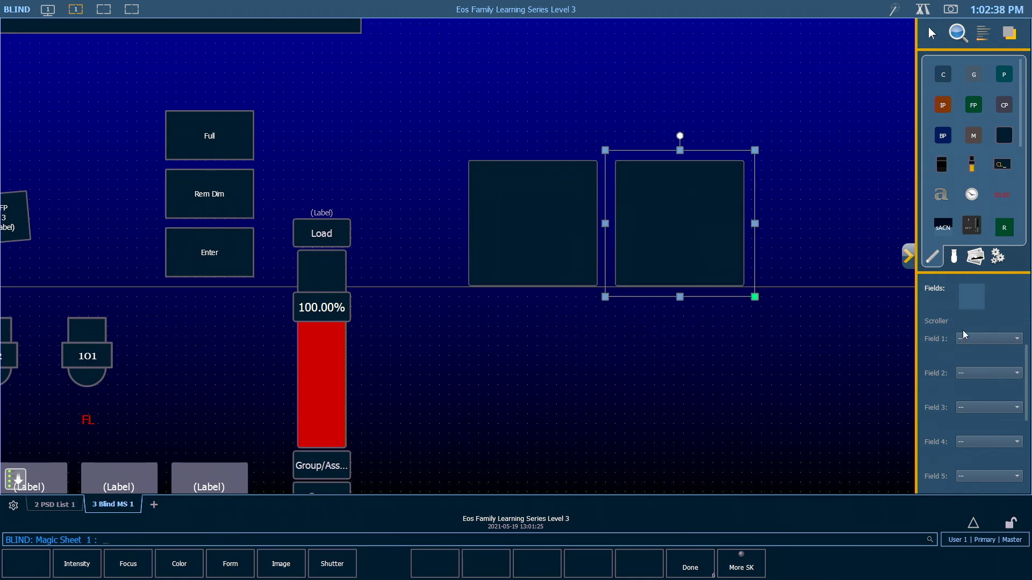
# Set the right square's target type to Cue - Active and the left square's to Cue - Pending.
pyautogui.scroll(5, 963, 334)
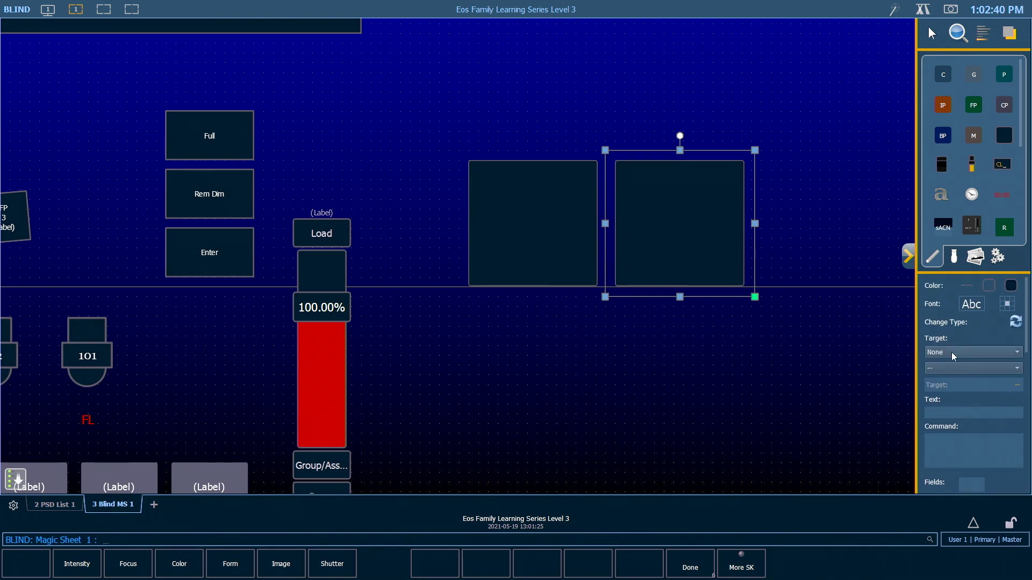
pyautogui.click(953, 352)
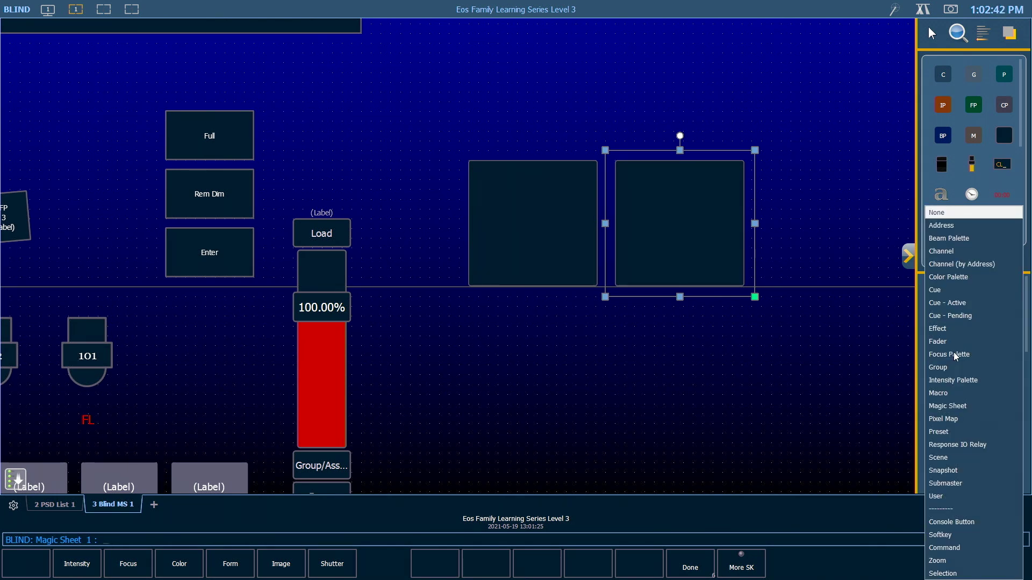
pyautogui.click(957, 304)
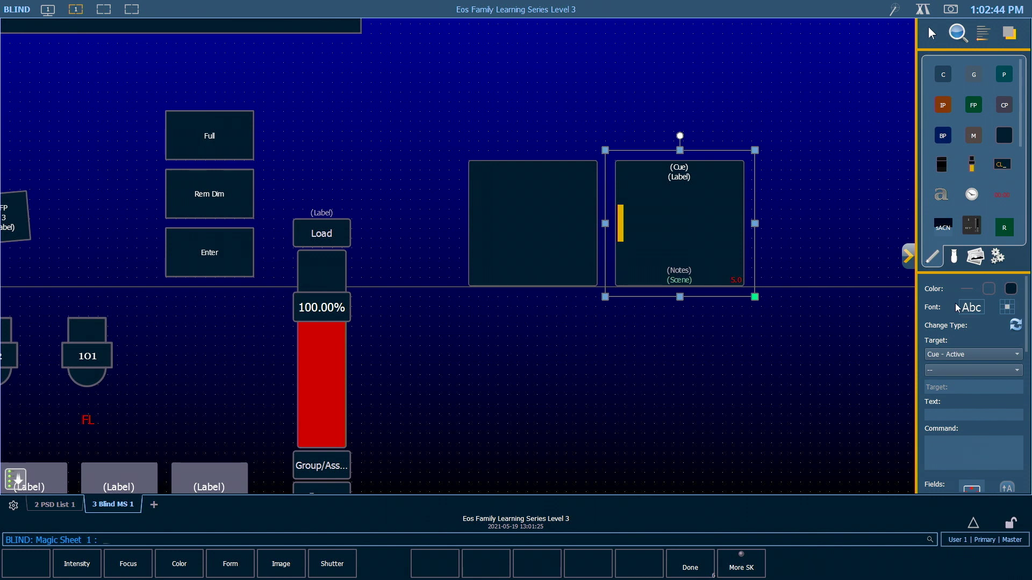
pyautogui.click(532, 253)
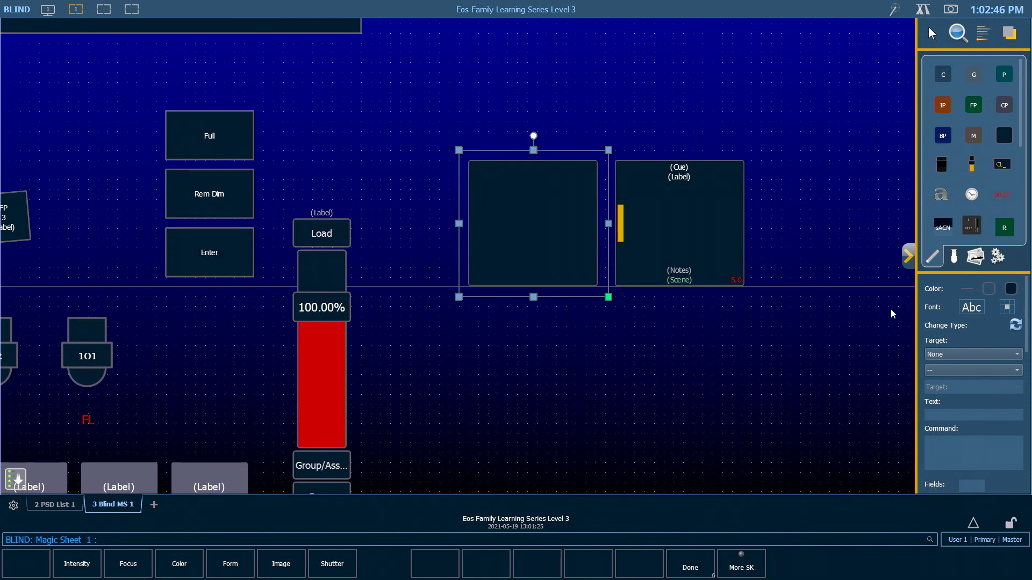
pyautogui.click(976, 354)
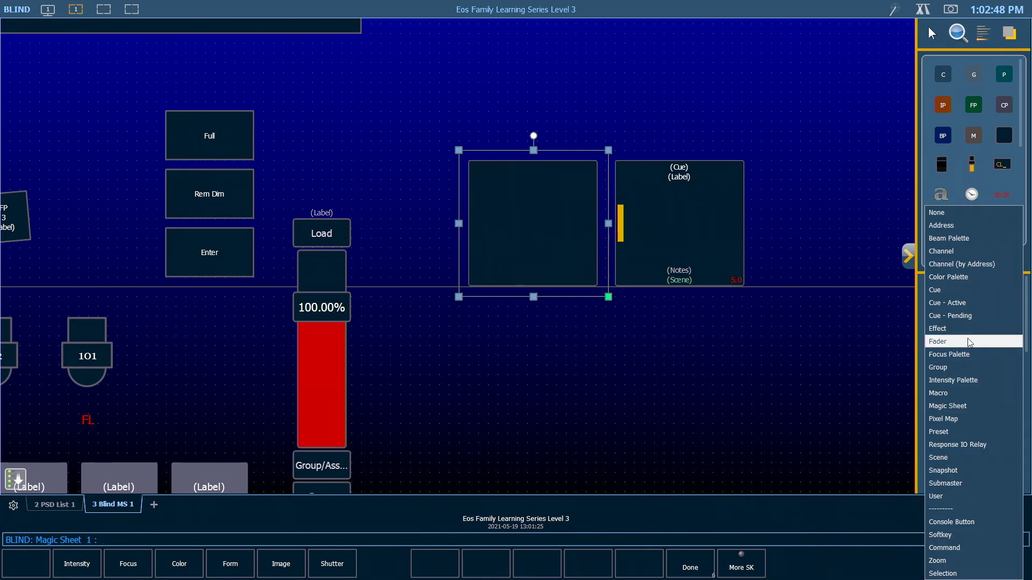
pyautogui.click(959, 317)
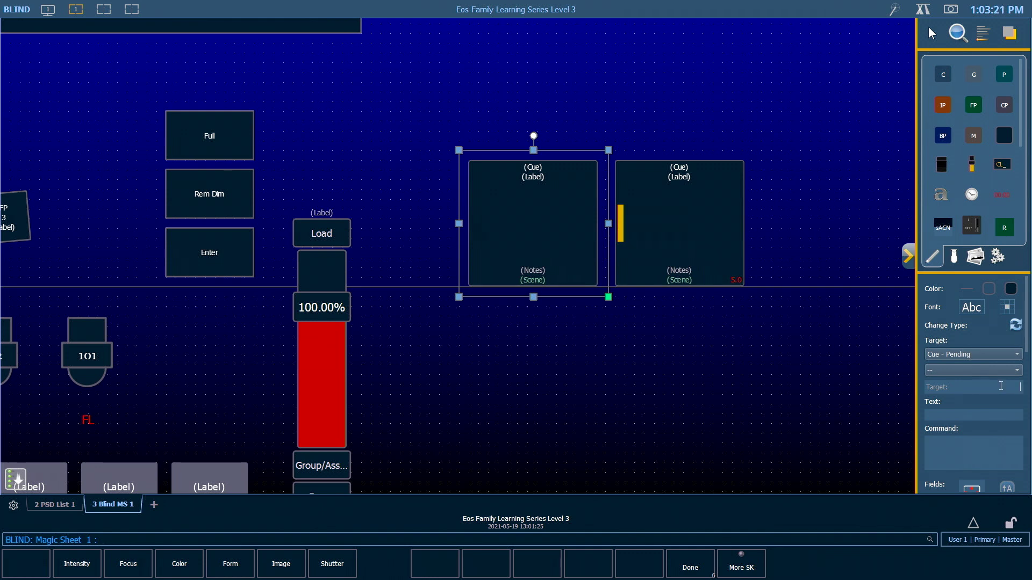
# Set the target number to 2 for both the Cue - Pending and Cue - Active squares.
pyautogui.write('2')
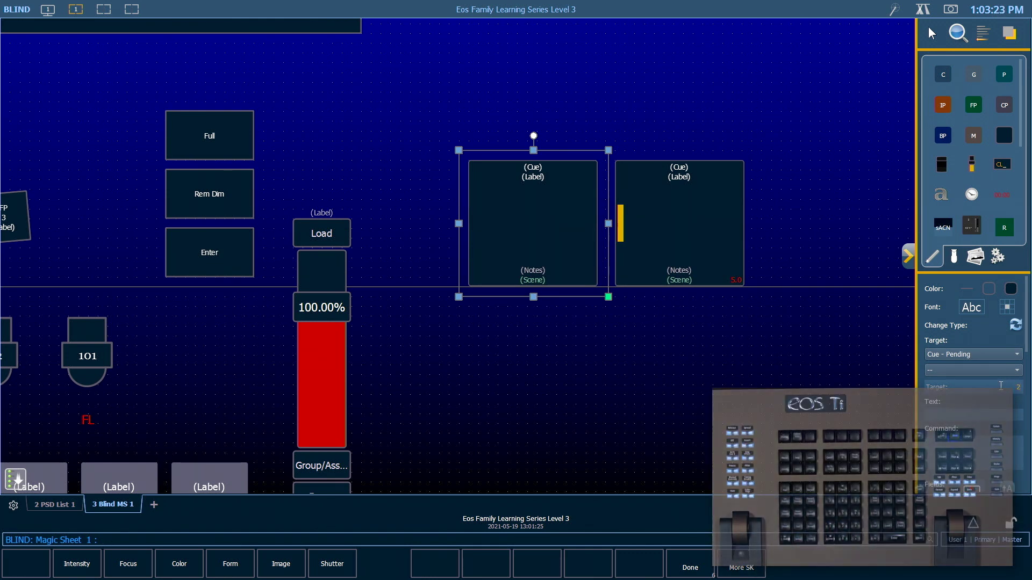
pyautogui.click(732, 251)
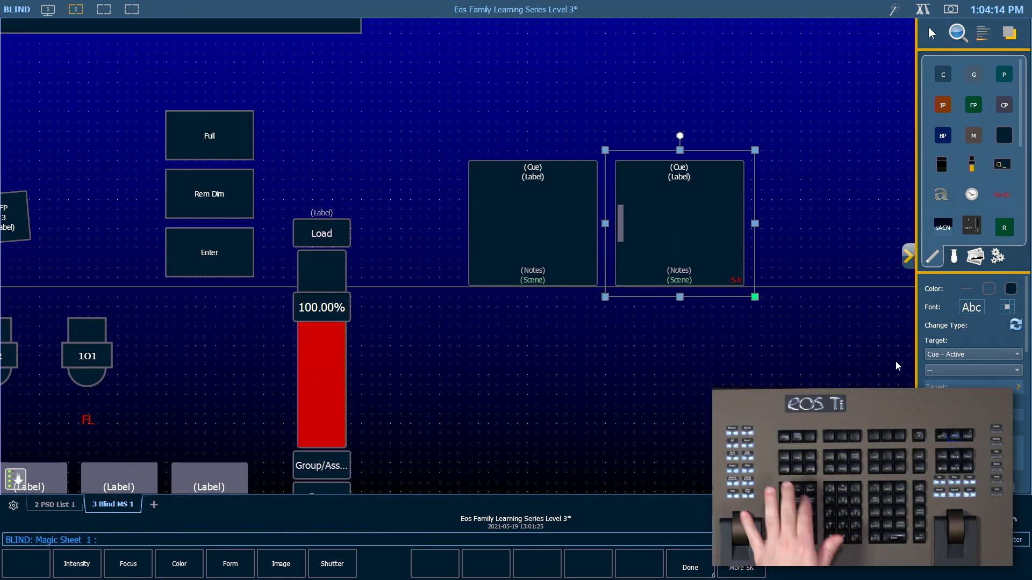
# Delete both cue display squares from the area beside the fader.
pyautogui.press('Delete')
pyautogui.click(574, 249)
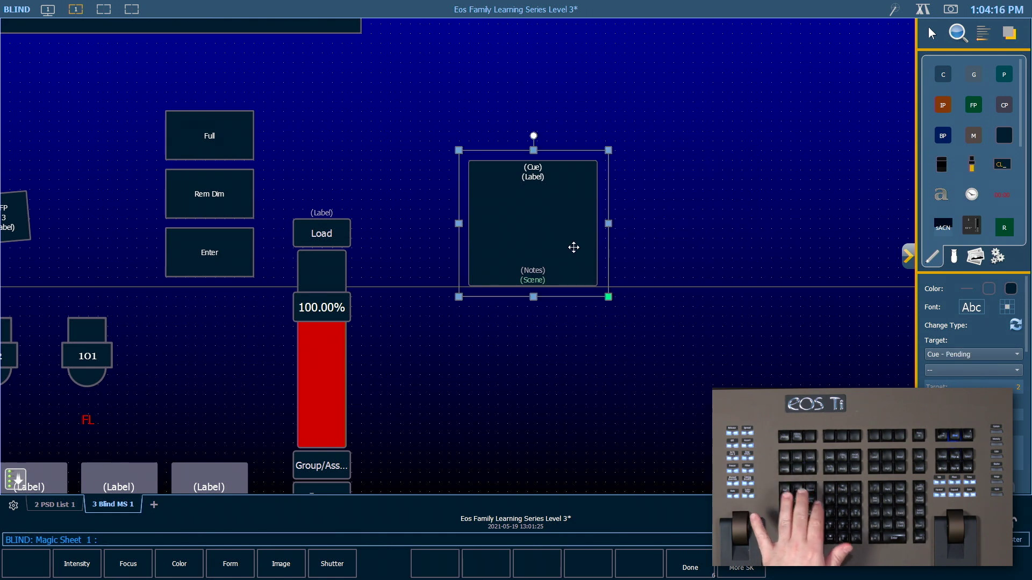
pyautogui.press('Delete')
pyautogui.scroll(-4, 410, 228)
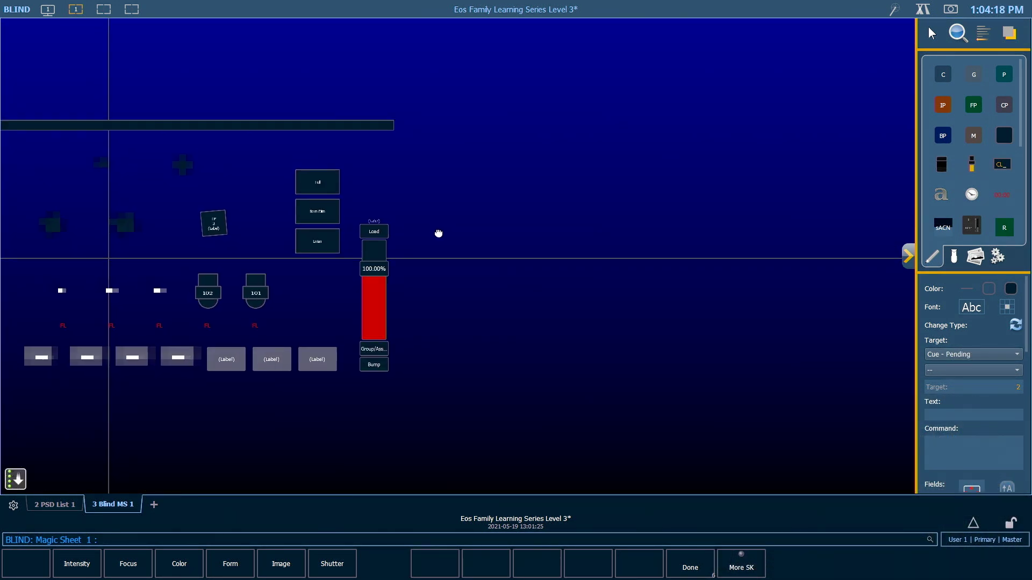
pyautogui.moveTo(438, 233); pyautogui.dragTo(748, 238)
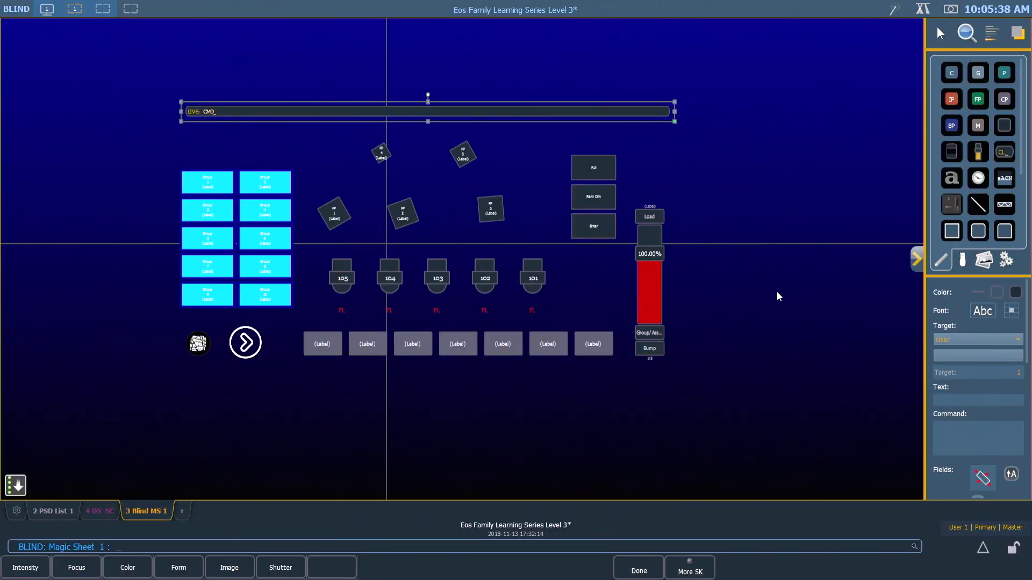
# Add a clock object just below the command line, aligned with the command line's right end.
pyautogui.click(978, 179)
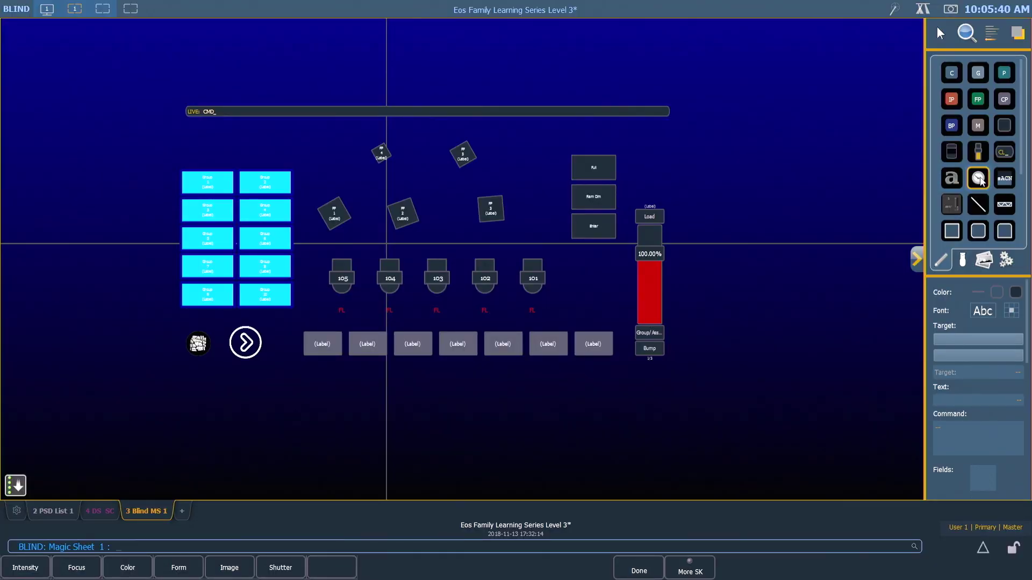
pyautogui.click(560, 137)
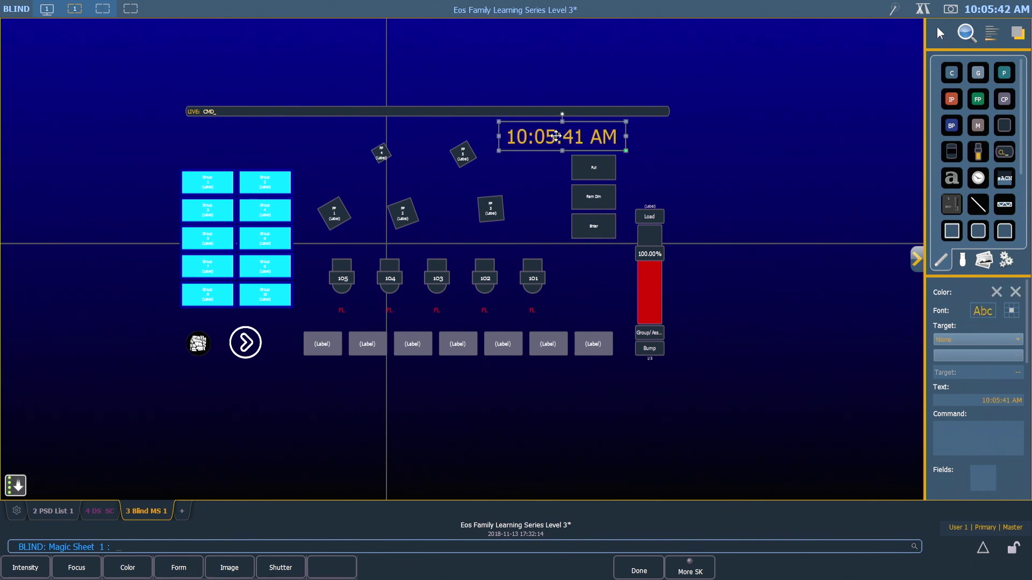
pyautogui.moveTo(556, 137); pyautogui.dragTo(600, 137)
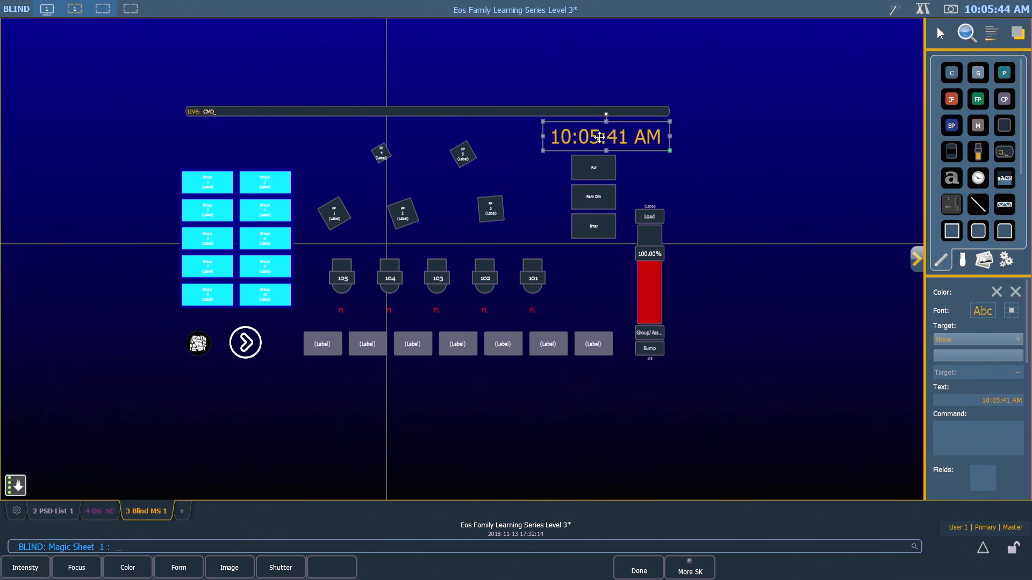
pyautogui.click(702, 153)
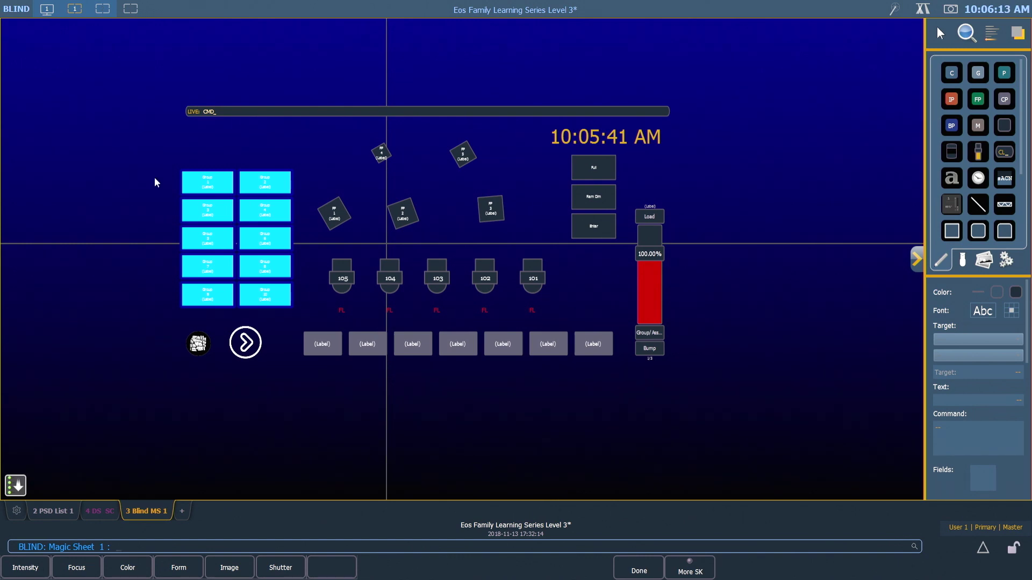
# Move the block of ten cyan group tiles and the two round images beneath it further left.
pyautogui.moveTo(158, 156); pyautogui.dragTo(302, 393)
pyautogui.moveTo(272, 294); pyautogui.dragTo(179, 293)
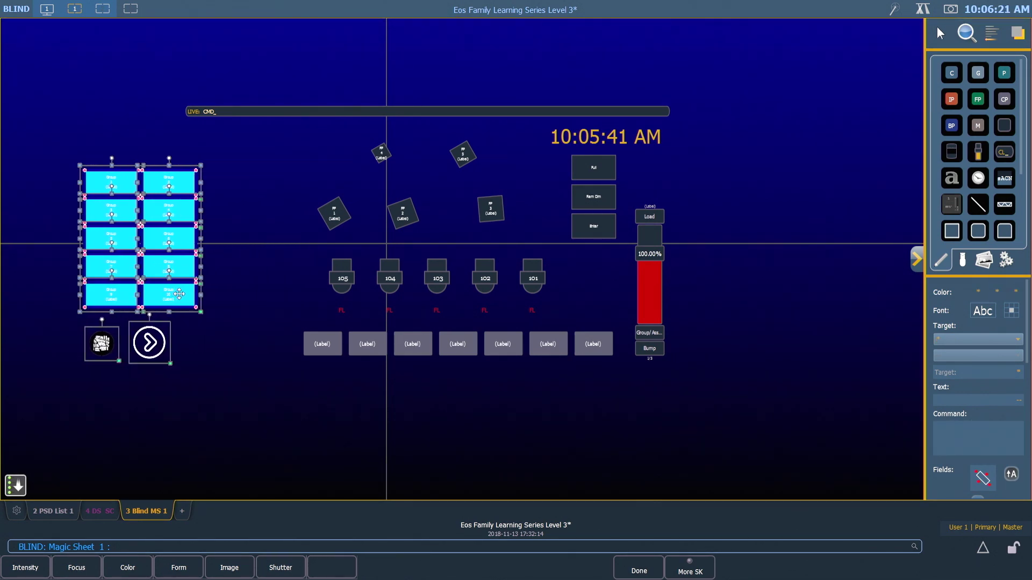
pyautogui.click(224, 289)
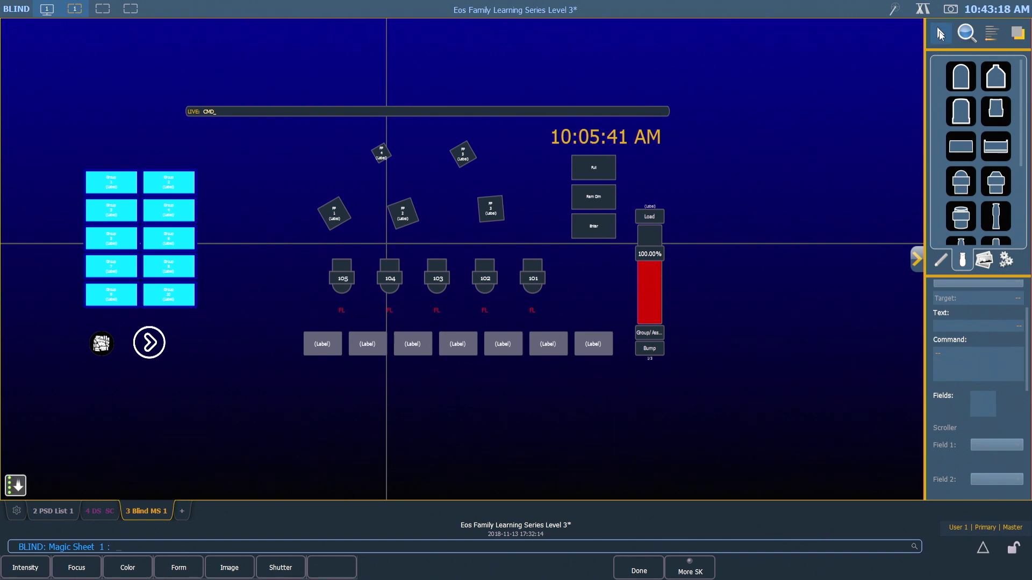
# Place four slim fixture symbols in a vertical column right of the group tiles using multiple-placement mode, then return to normal selection.
pyautogui.click(940, 34)
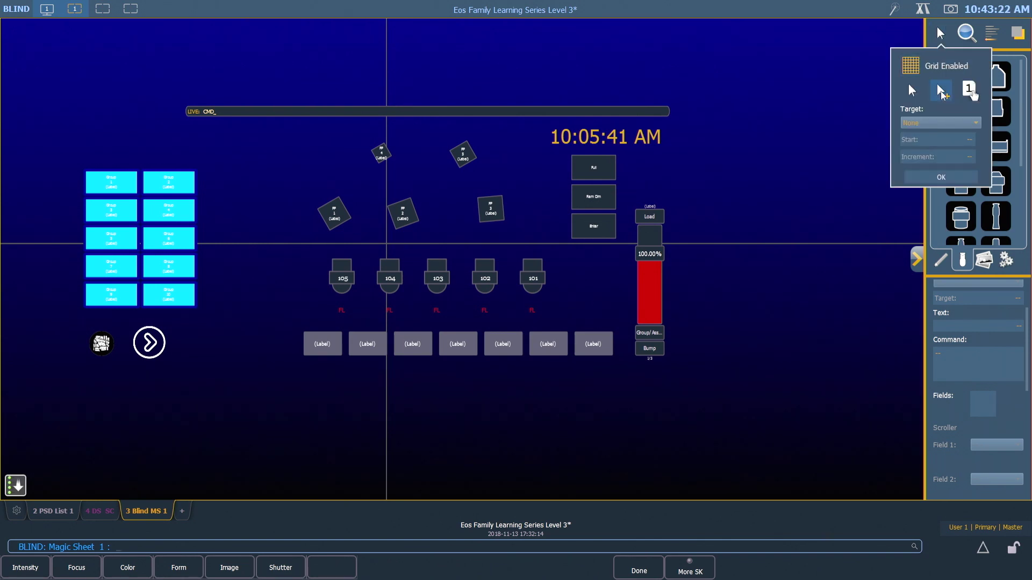
pyautogui.click(941, 176)
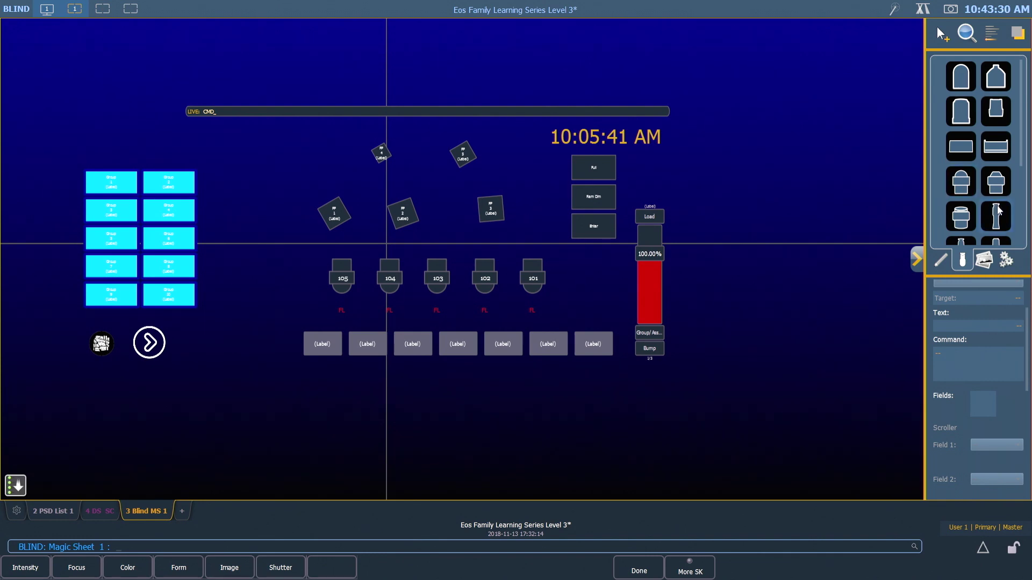
pyautogui.moveTo(998, 210); pyautogui.dragTo(835, 164)
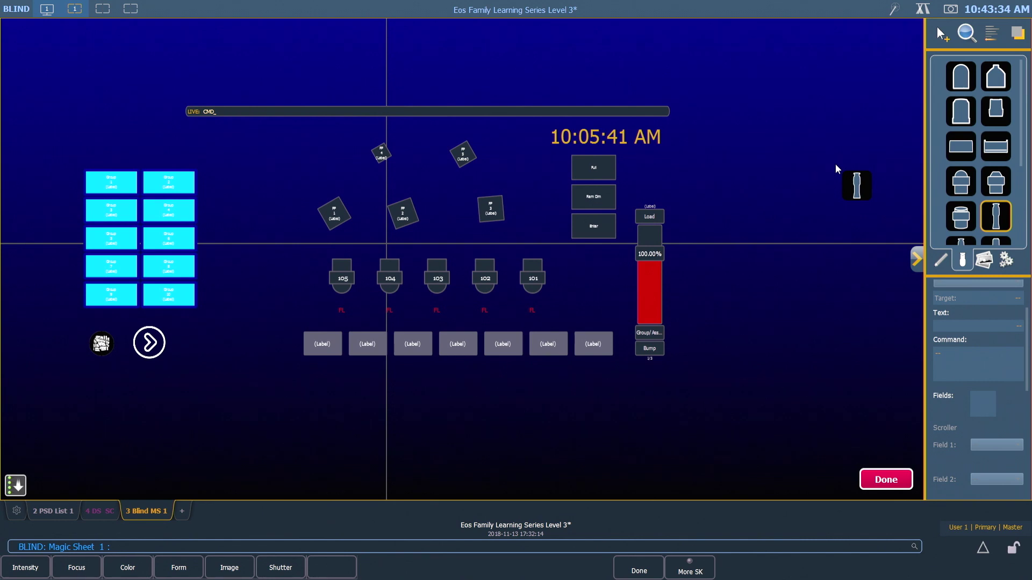
pyautogui.moveTo(835, 165); pyautogui.dragTo(238, 162)
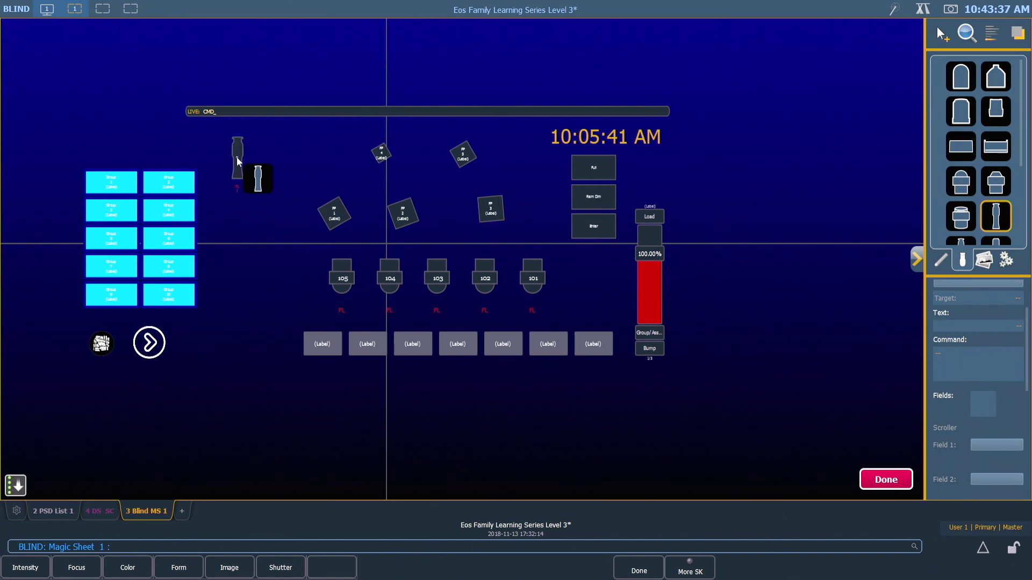
pyautogui.click(241, 222)
pyautogui.click(239, 309)
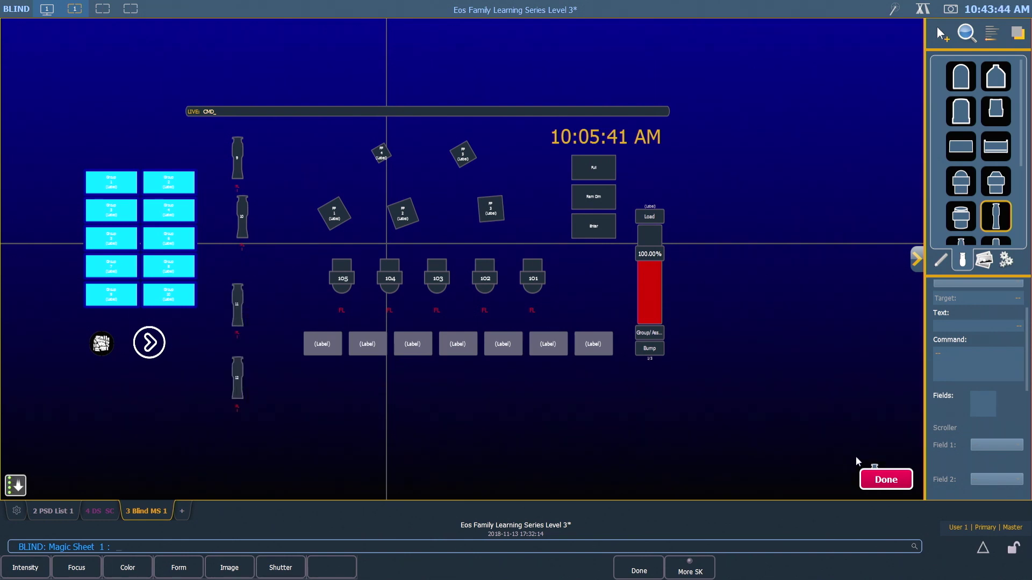
pyautogui.click(886, 477)
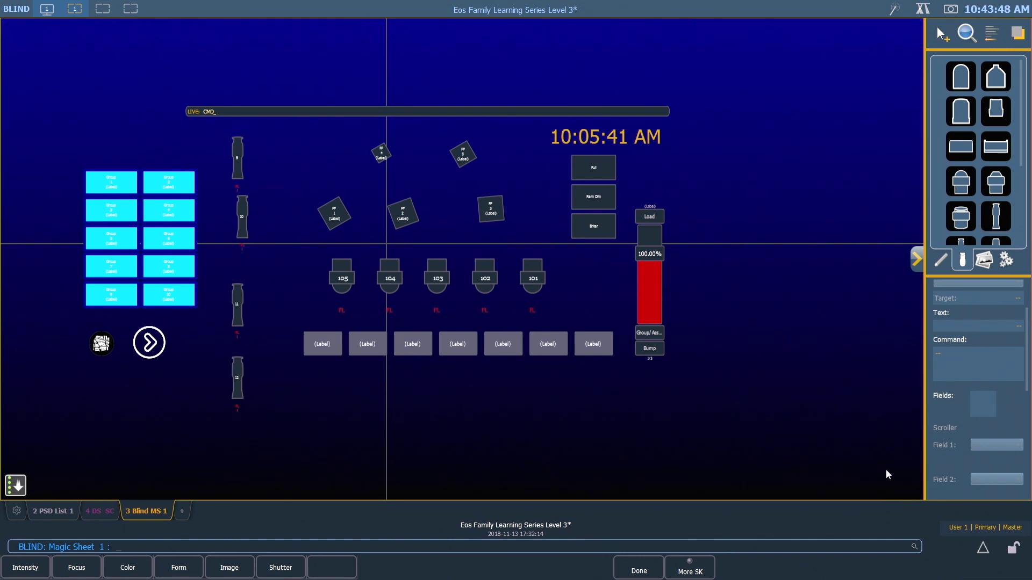
pyautogui.click(941, 34)
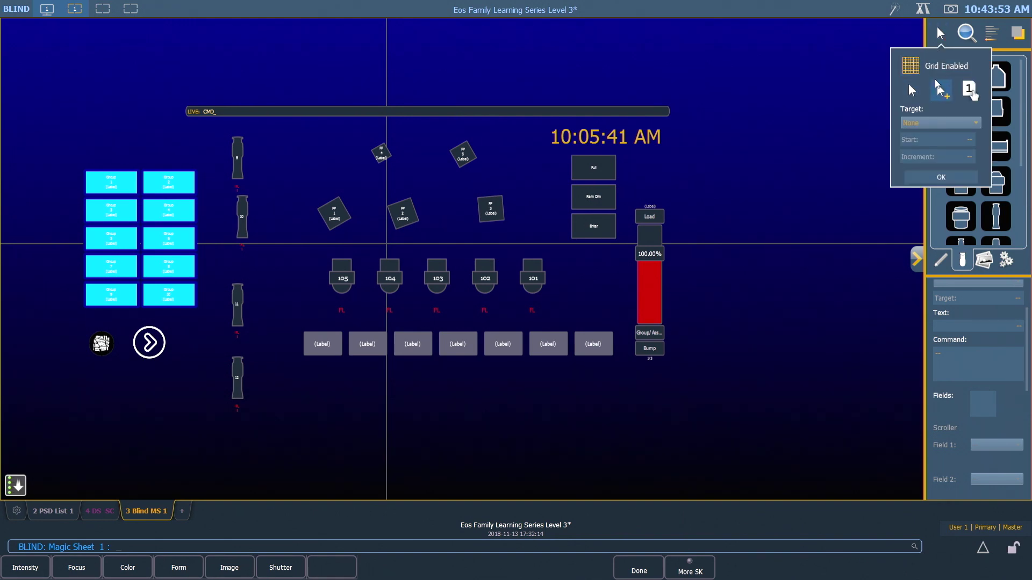
pyautogui.click(938, 32)
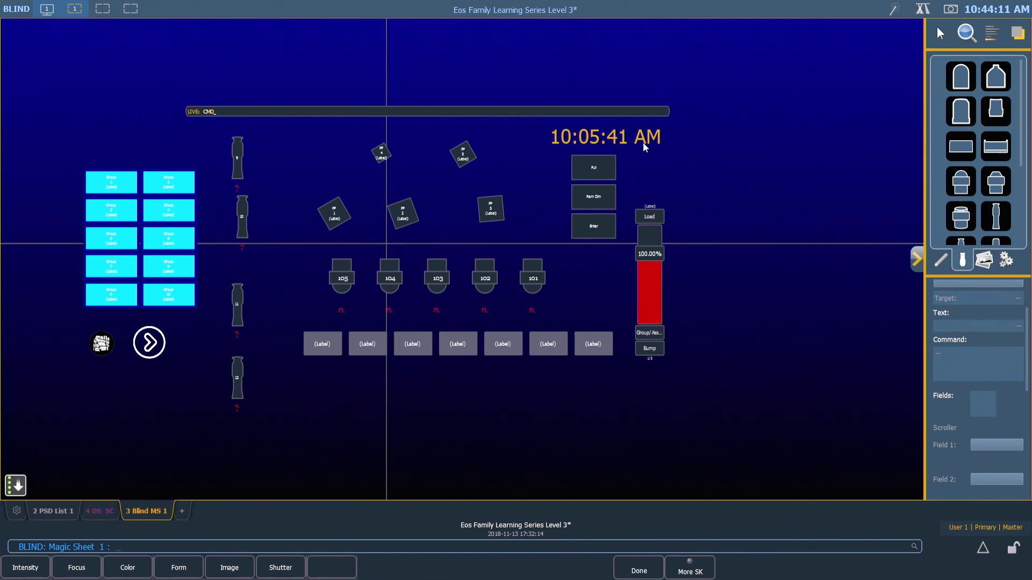
# Enable the scroller on the third fixture symbol from the top in the new column.
pyautogui.click(239, 294)
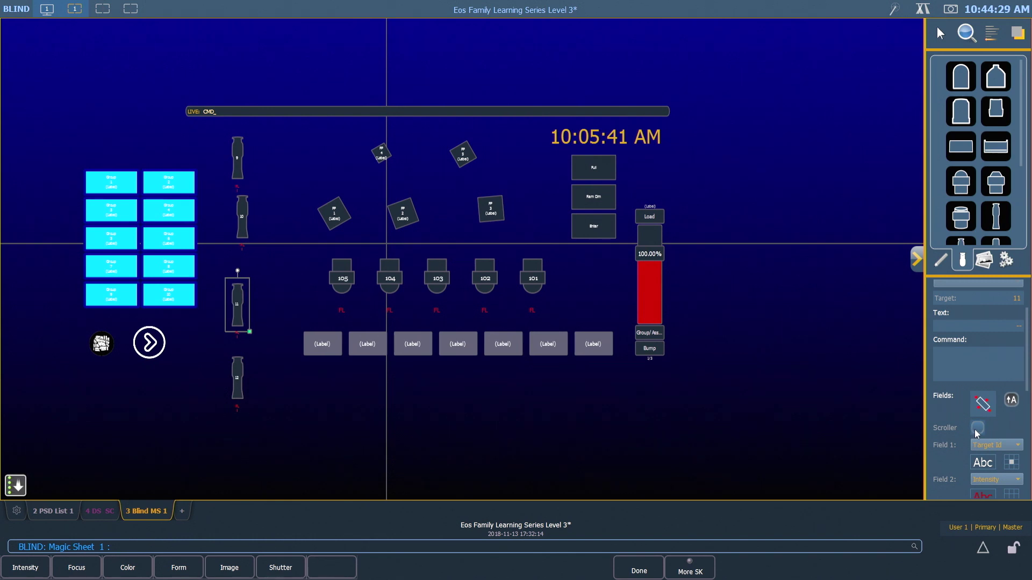
pyautogui.click(978, 429)
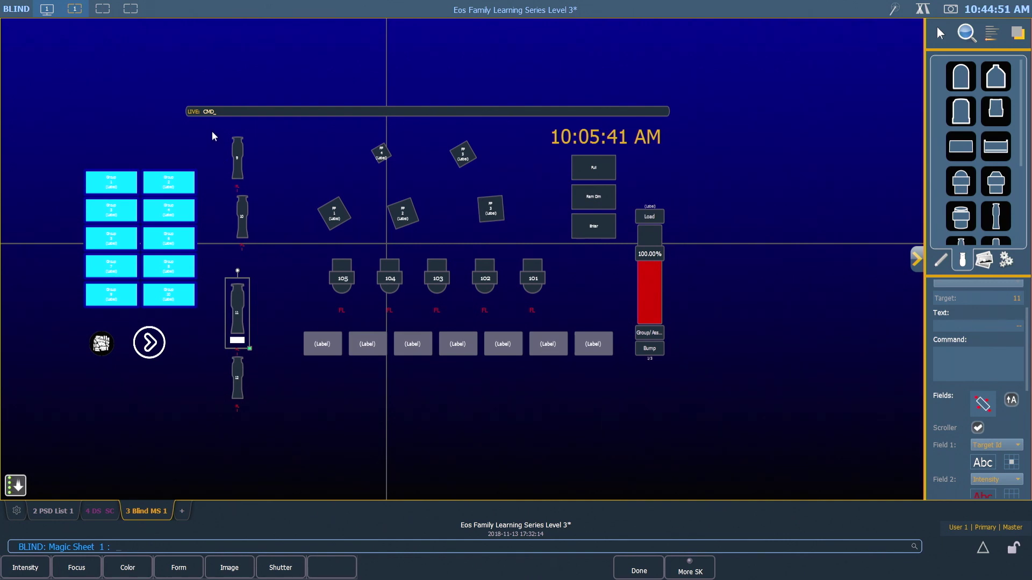
# Set the target type of all four new fixture symbols to Group and rotate them 90° counterclockwise.
pyautogui.moveTo(202, 123); pyautogui.dragTo(282, 424)
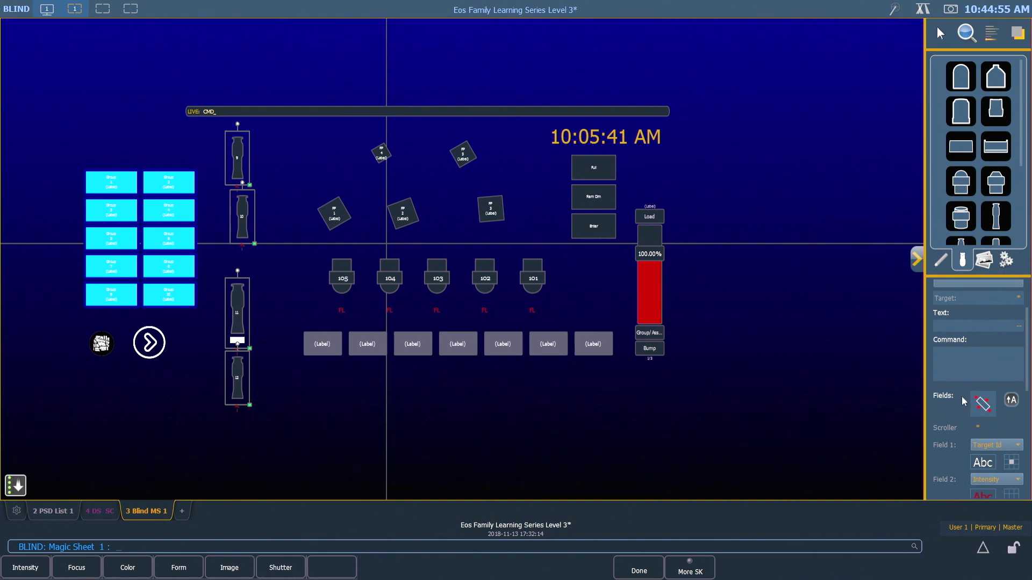
pyautogui.scroll(3, 963, 398)
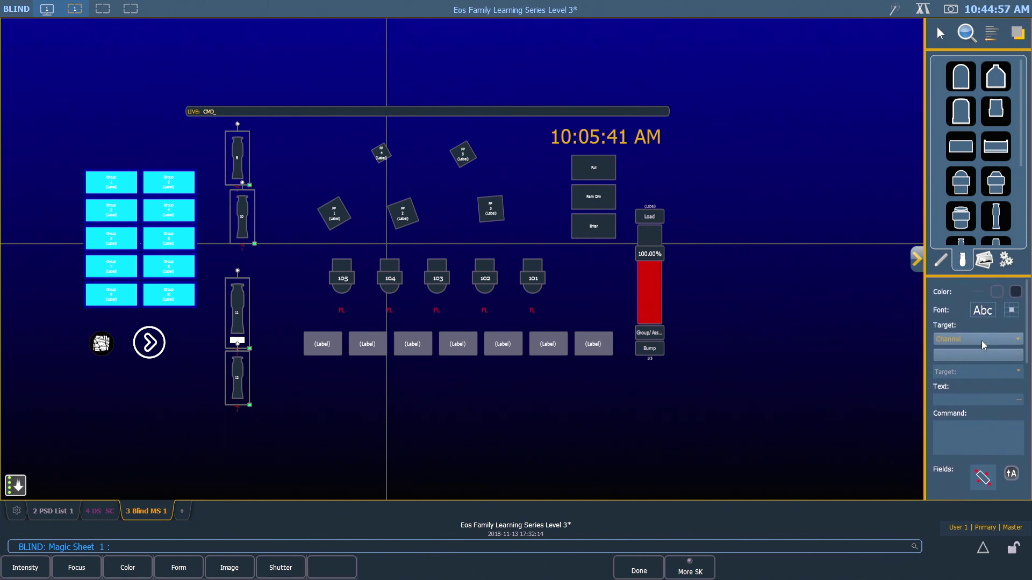
pyautogui.click(983, 345)
pyautogui.click(959, 379)
pyautogui.moveTo(237, 271); pyautogui.dragTo(204, 318)
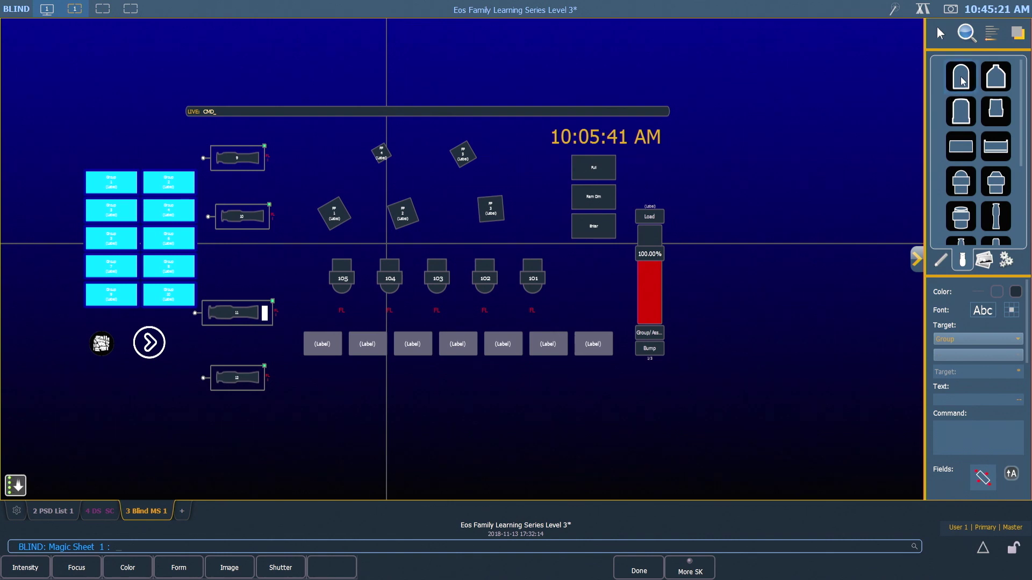
# Align the four fixture symbols on their centers and distribute them vertically.
pyautogui.click(992, 36)
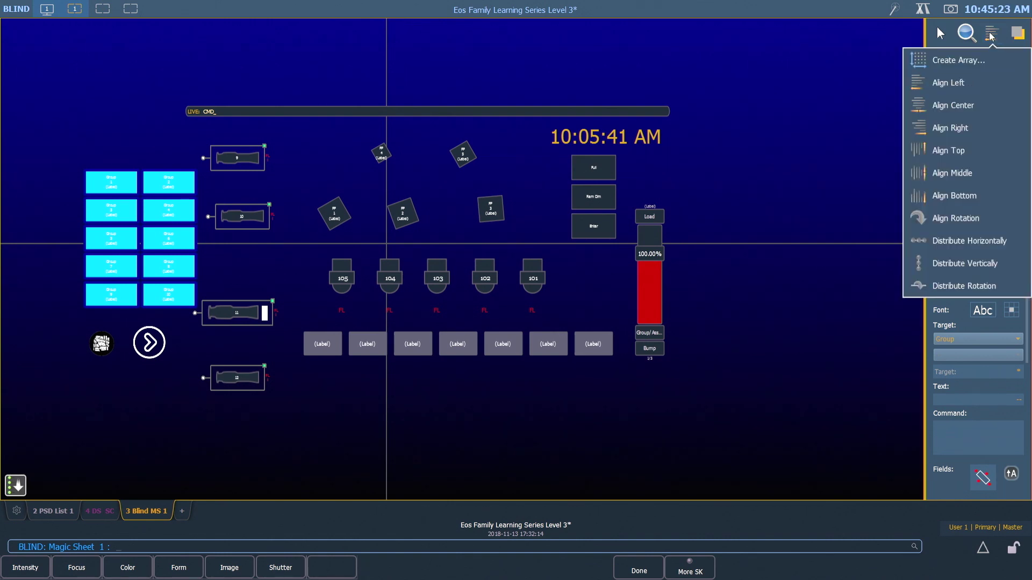
pyautogui.click(981, 107)
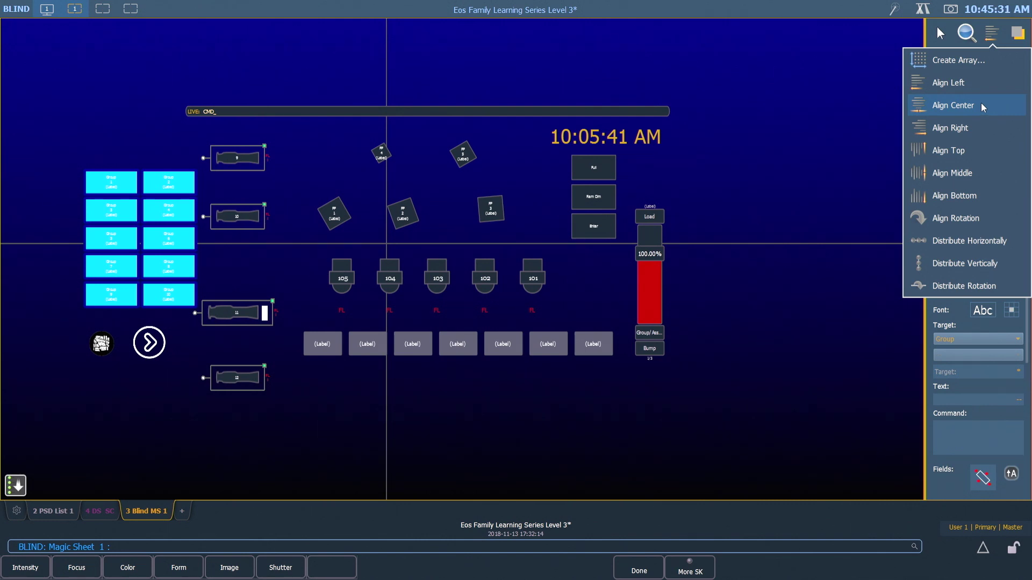
pyautogui.click(972, 267)
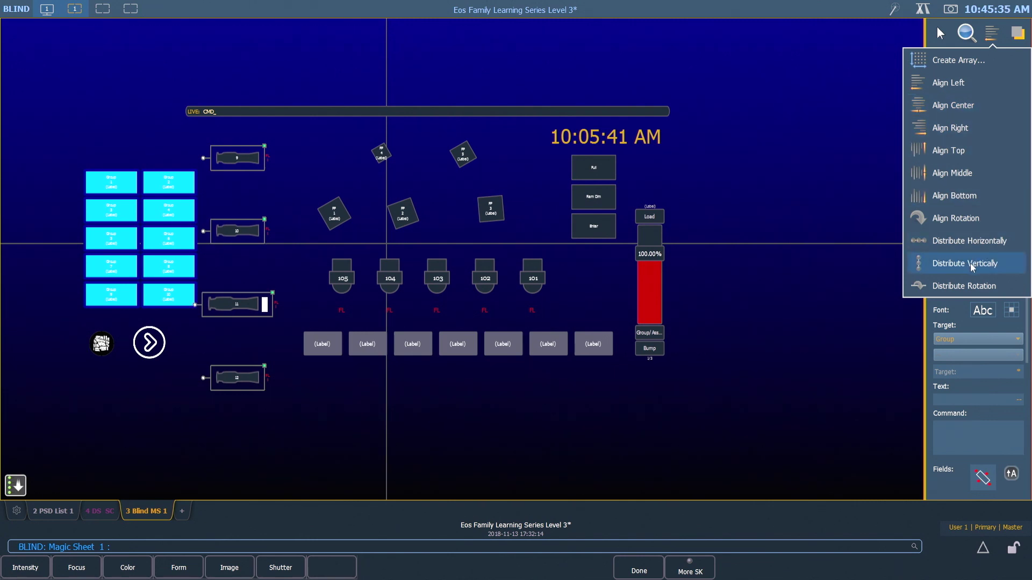
pyautogui.click(836, 217)
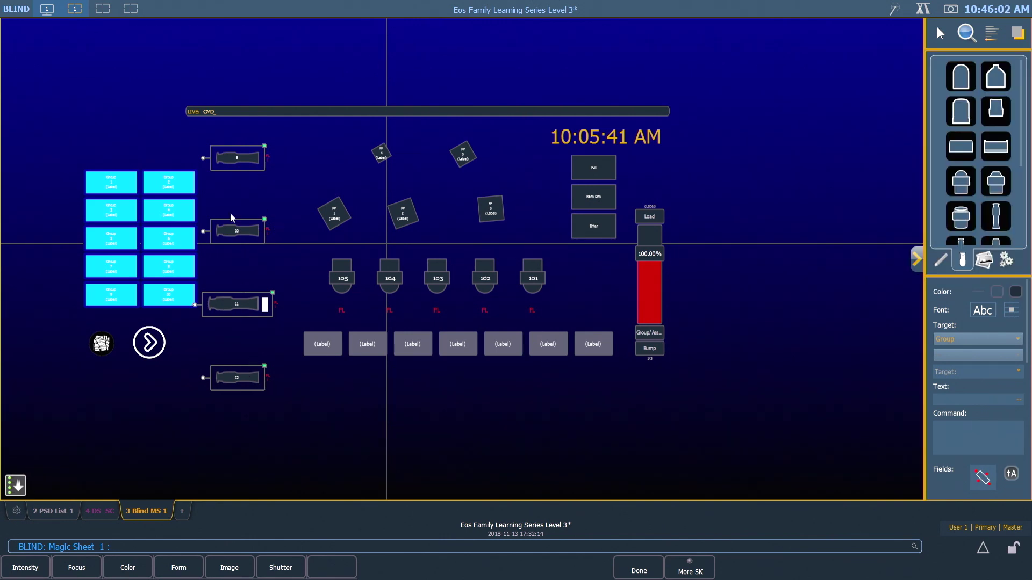
pyautogui.click(276, 239)
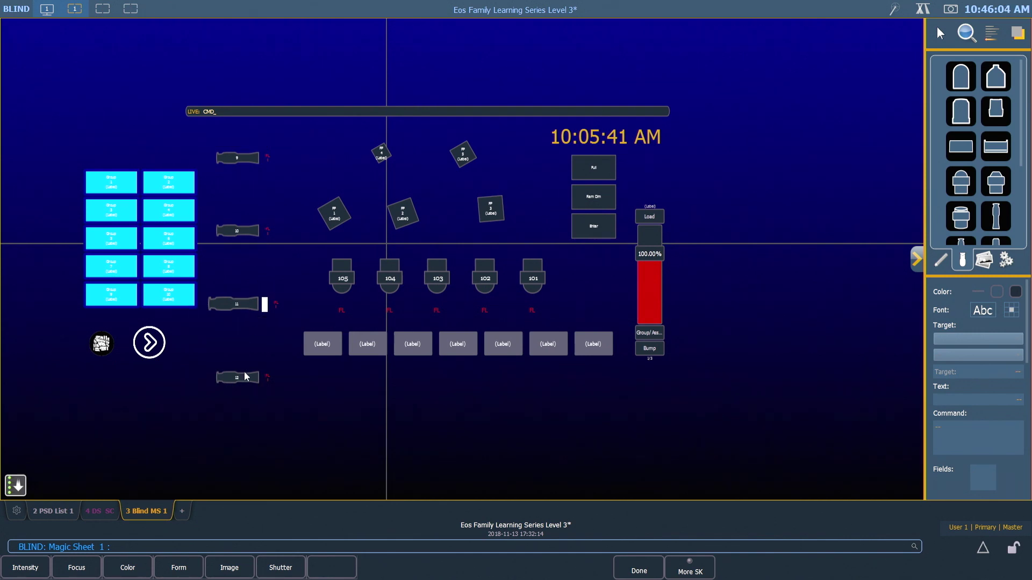
# Move the lowest fixture symbol up close to the third one and redistribute all four vertically.
pyautogui.moveTo(241, 378); pyautogui.dragTo(234, 337)
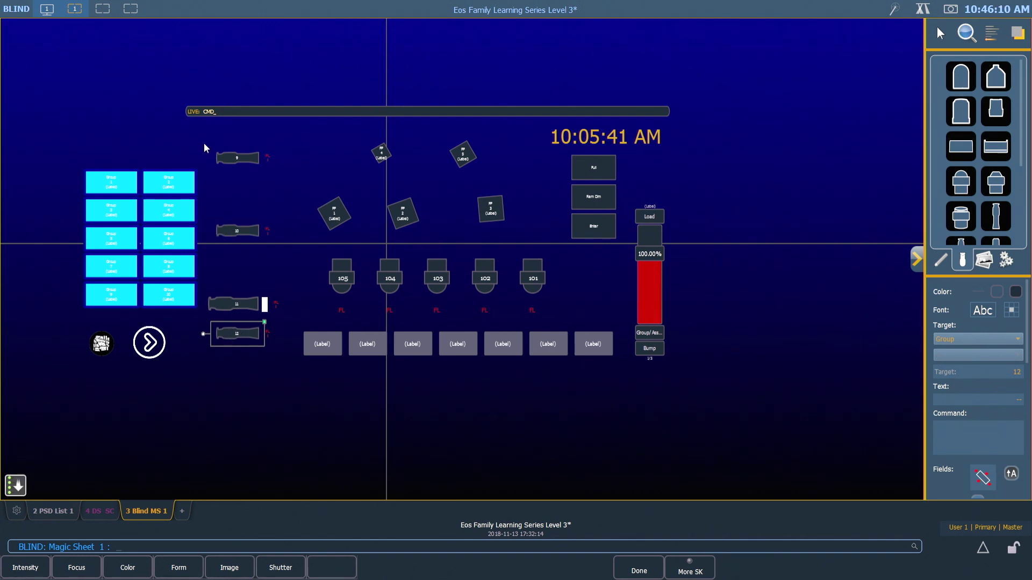
pyautogui.moveTo(202, 137); pyautogui.dragTo(279, 372)
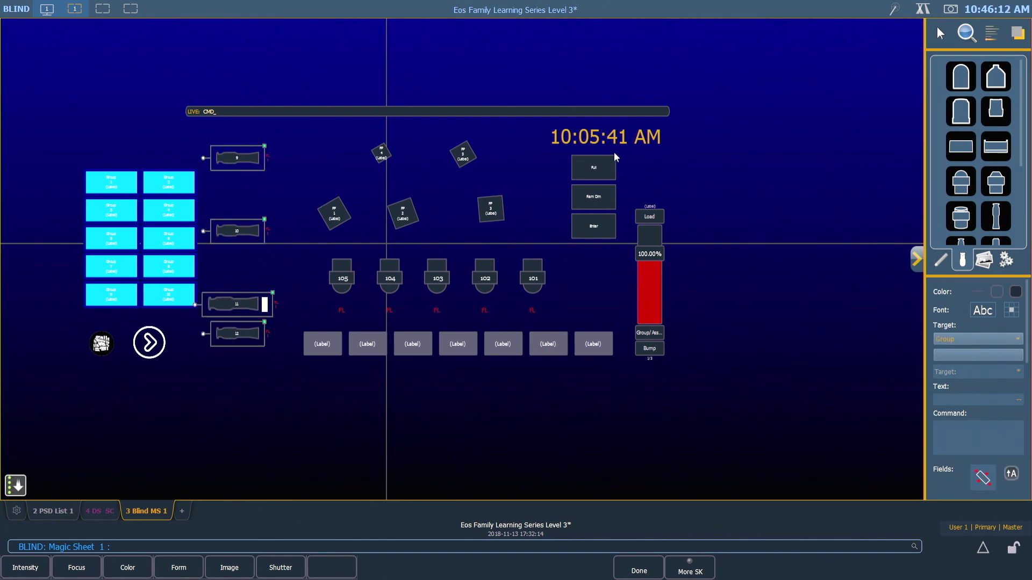
pyautogui.click(991, 33)
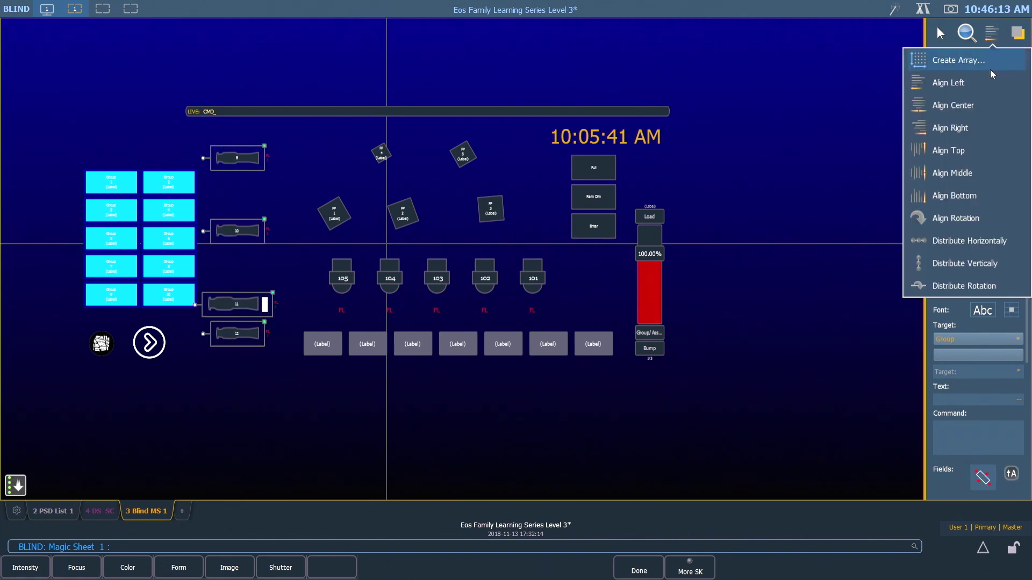
pyautogui.click(967, 263)
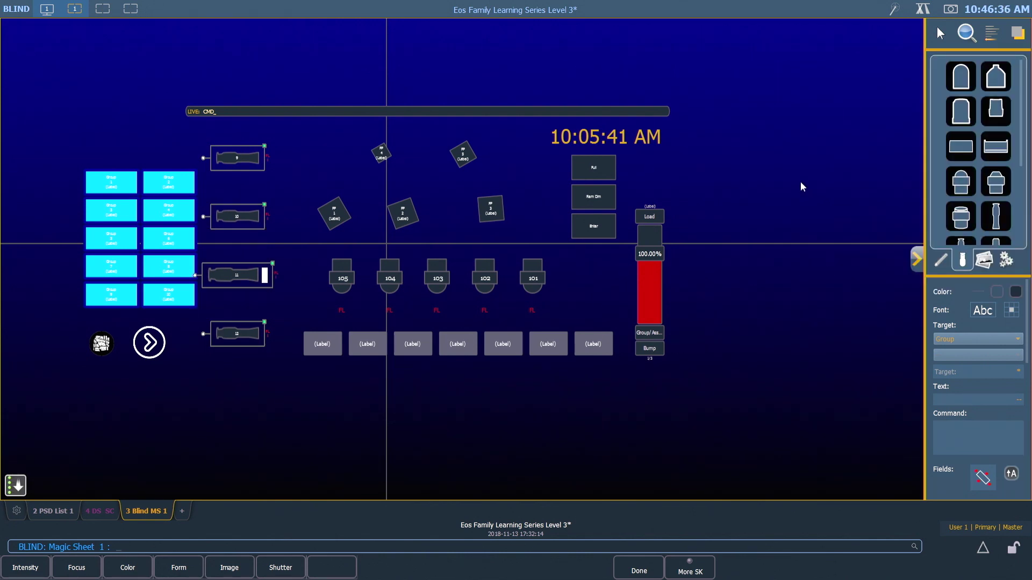
# Set Field 1 of the four selected fixture symbols to Label.
pyautogui.scroll(-1, 966, 365)
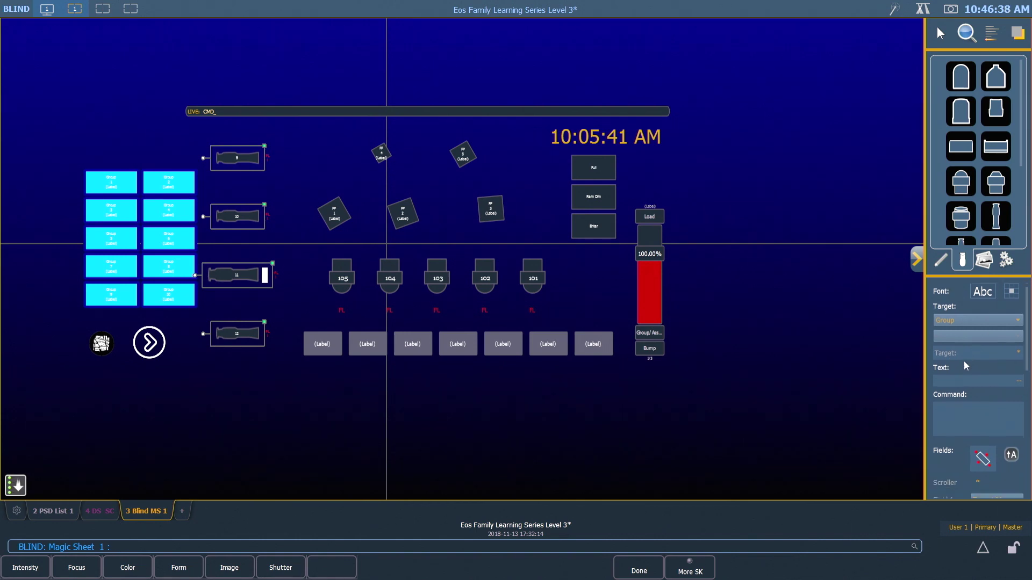
pyautogui.scroll(-8, 966, 365)
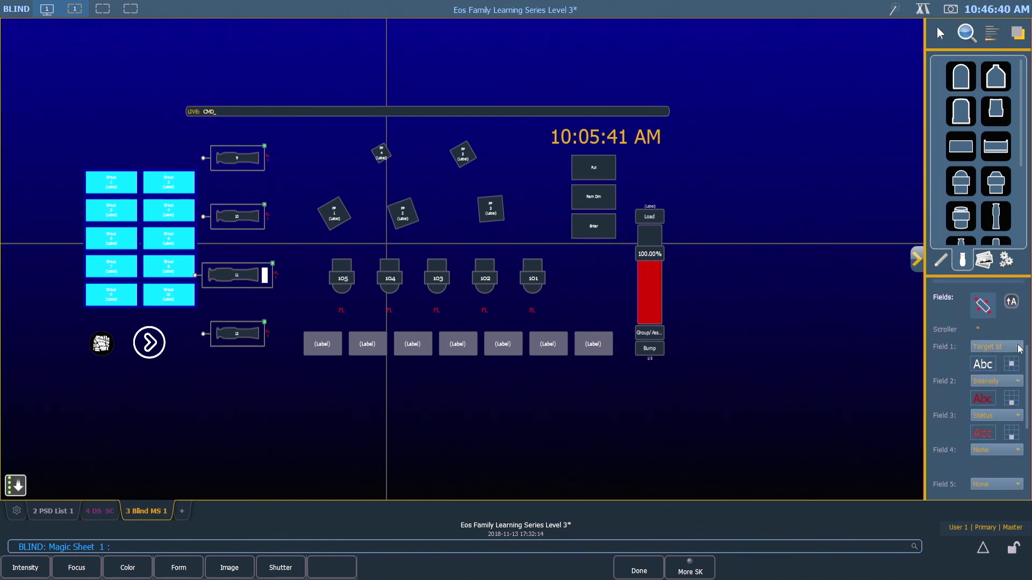
pyautogui.click(1019, 348)
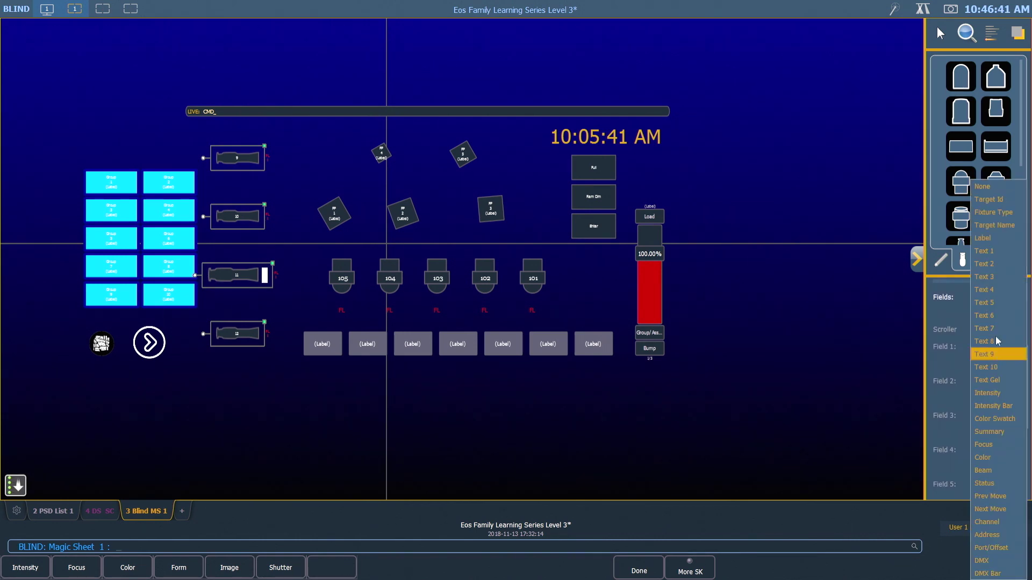
pyautogui.click(994, 238)
pyautogui.scroll(-2, 954, 338)
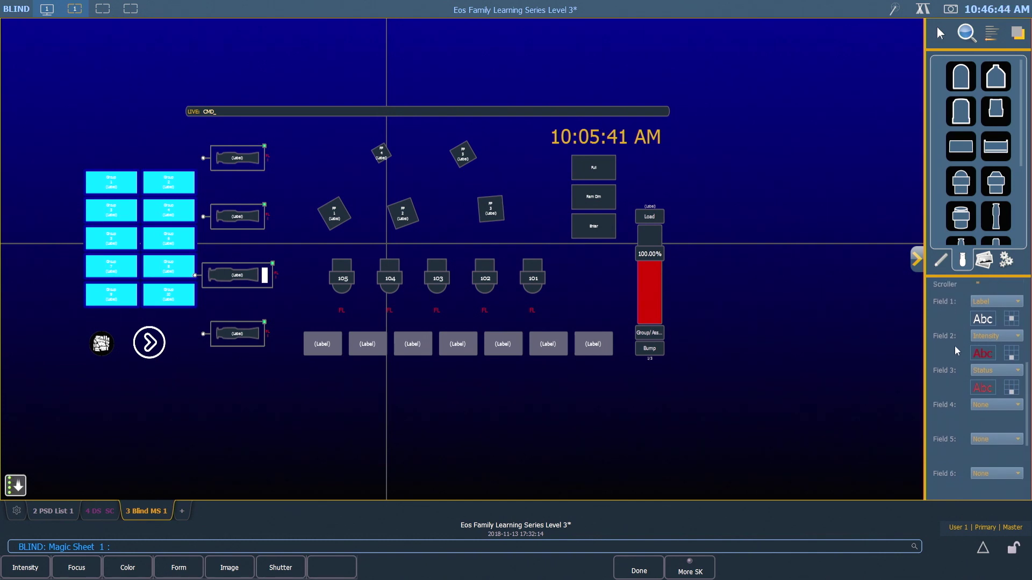
# Set Field 2 and Field 3 of the four selected fixture symbols to None and deselect them.
pyautogui.click(1010, 333)
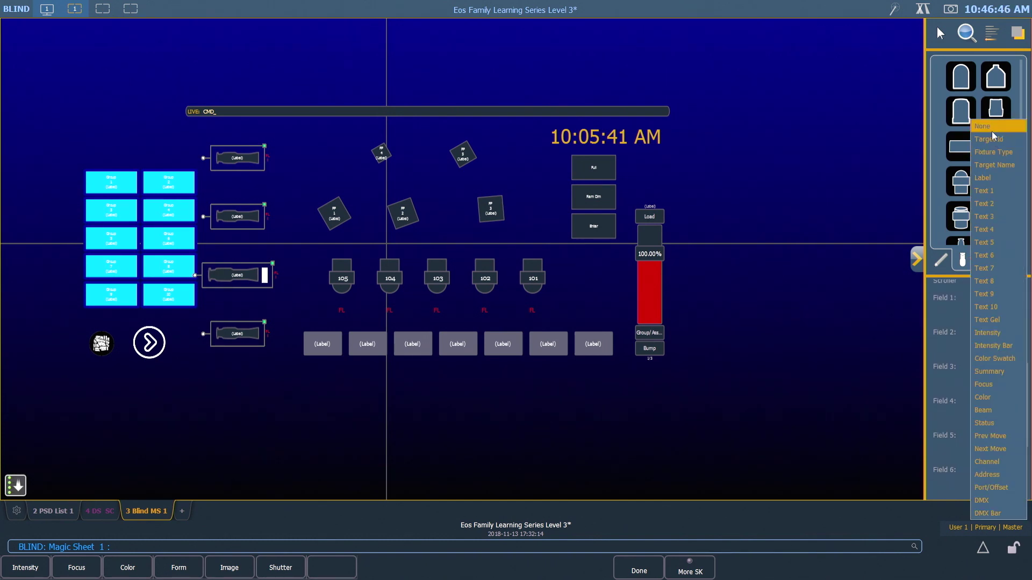
pyautogui.click(992, 134)
pyautogui.click(1003, 369)
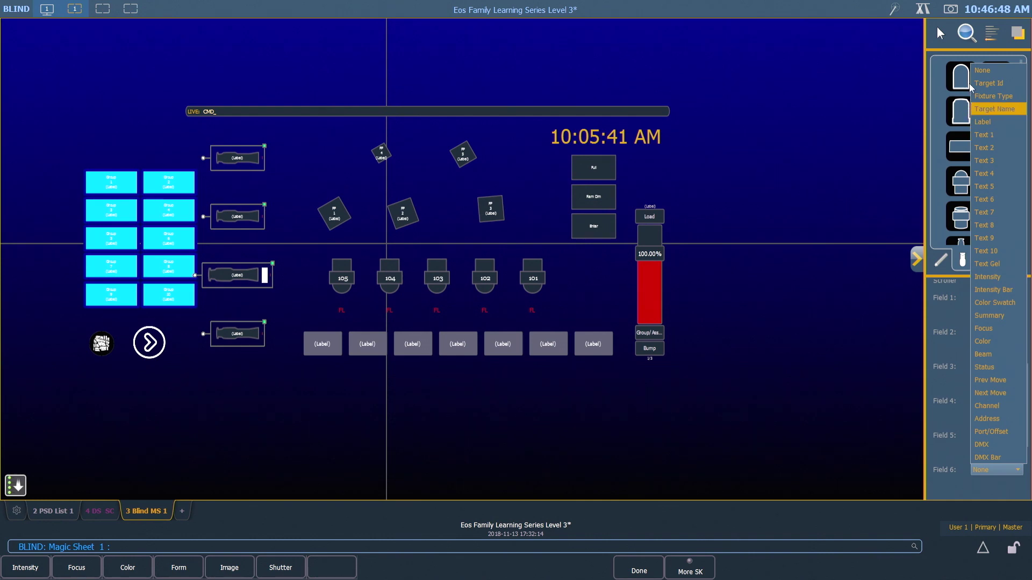
pyautogui.click(982, 71)
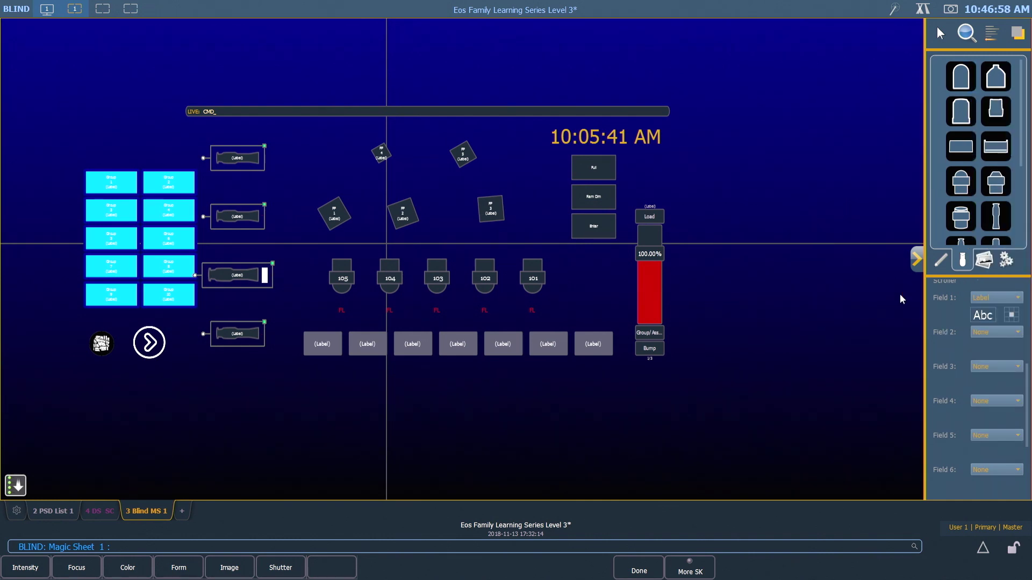
pyautogui.click(840, 216)
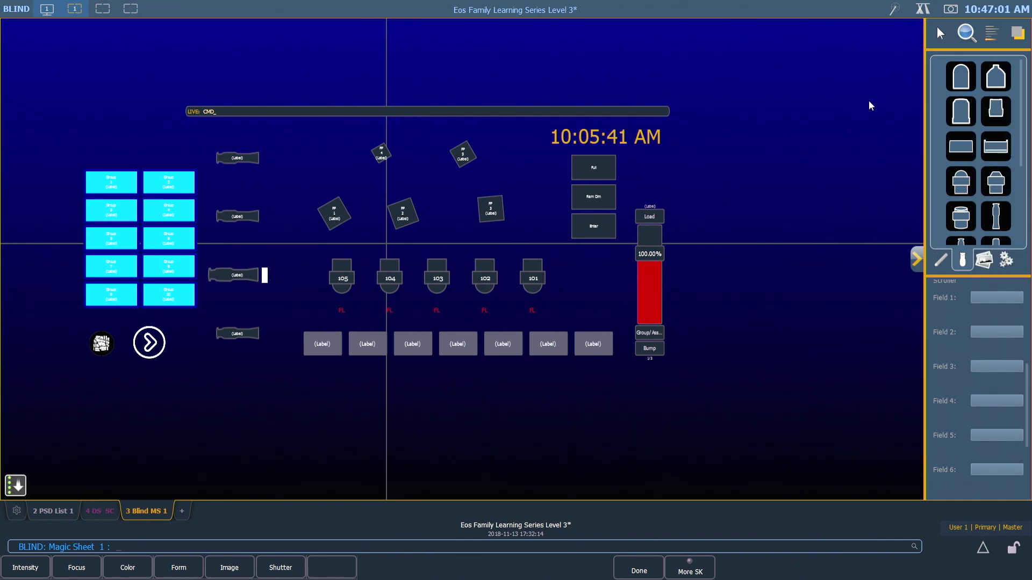
# Renumber the four fixture symbols as Group targets starting at 8 and check the lowest symbol's target.
pyautogui.click(940, 33)
pyautogui.click(968, 90)
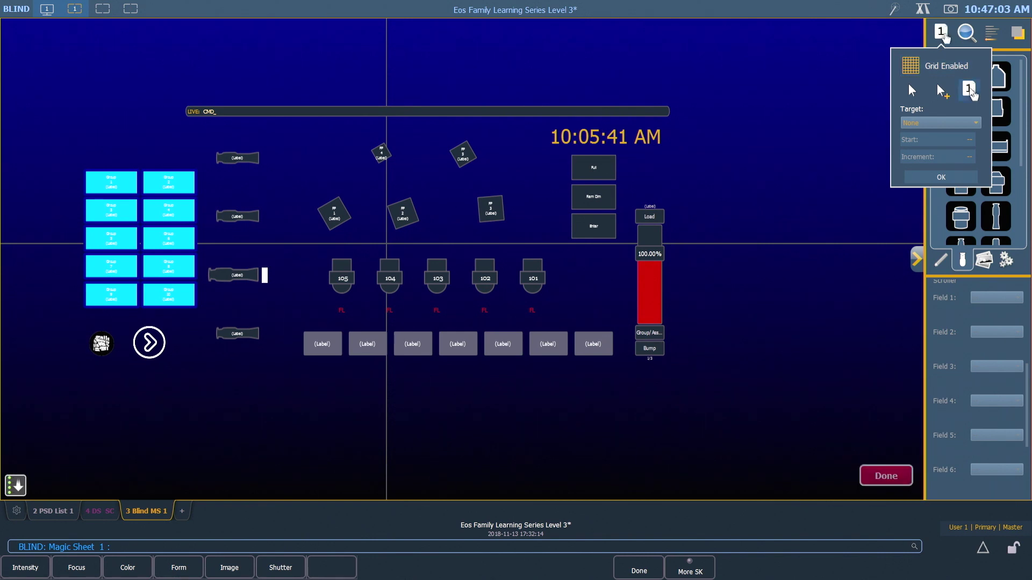
pyautogui.click(977, 125)
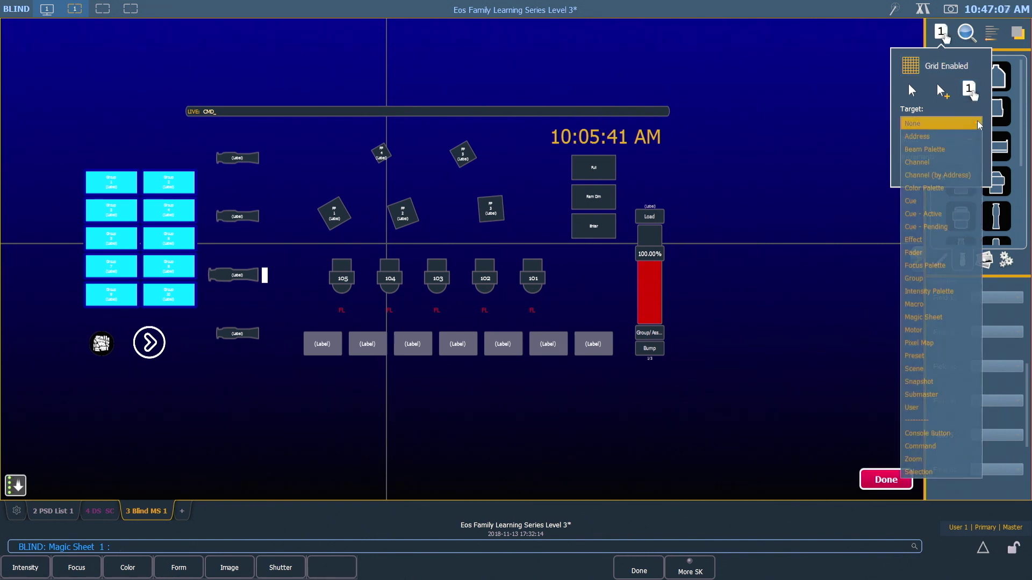
pyautogui.click(932, 278)
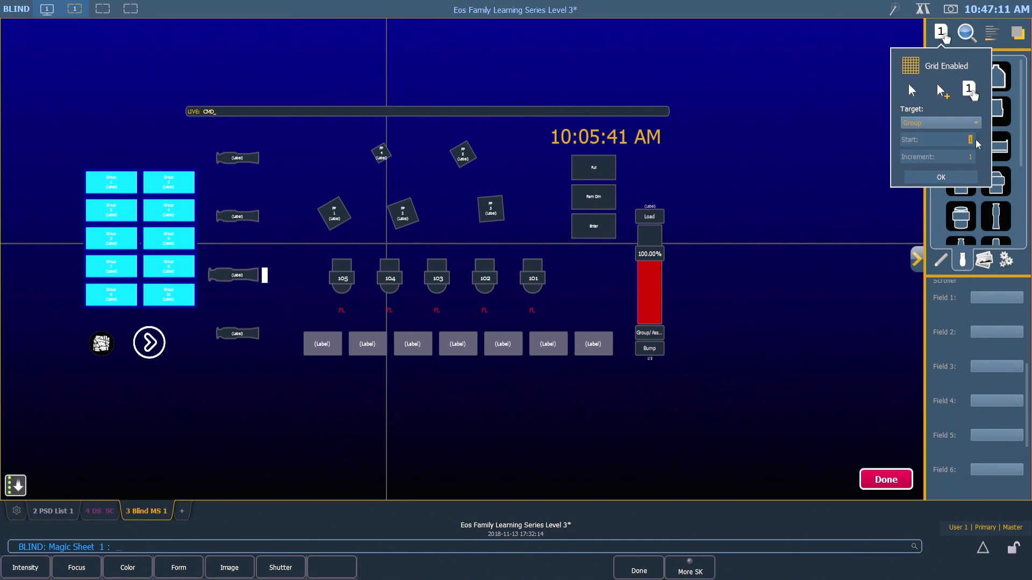
pyautogui.write('8')
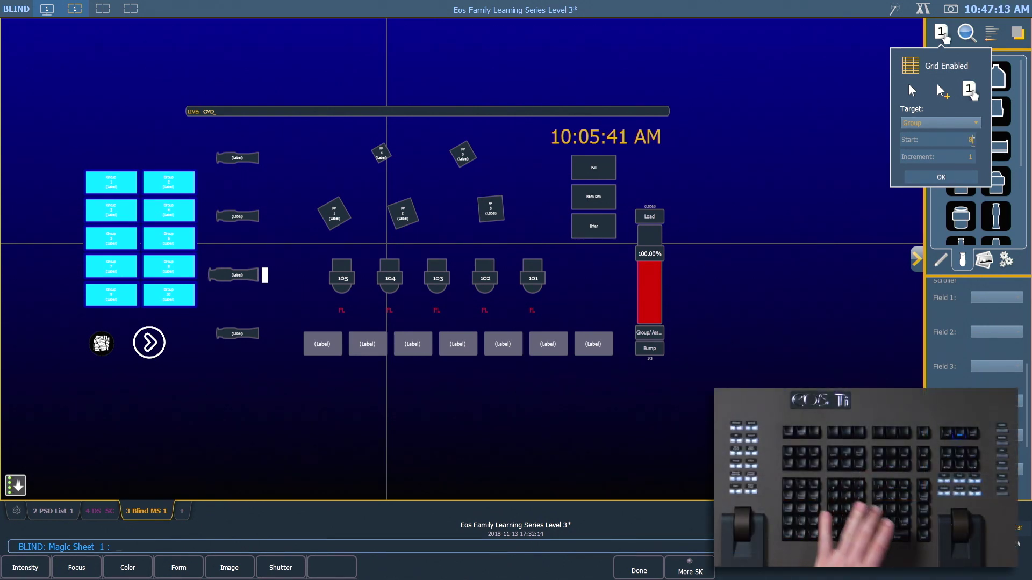
pyautogui.click(941, 177)
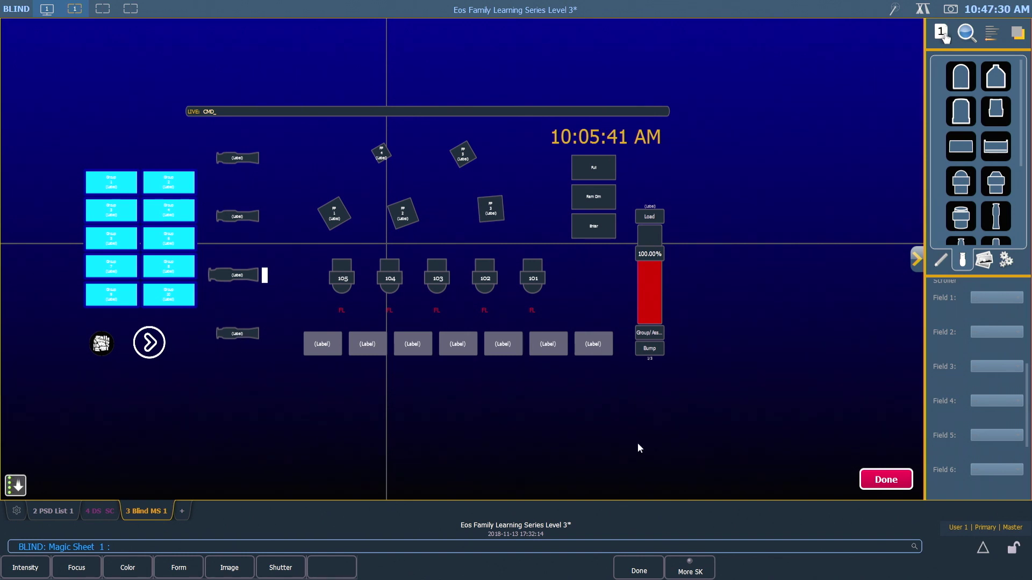
pyautogui.click(884, 480)
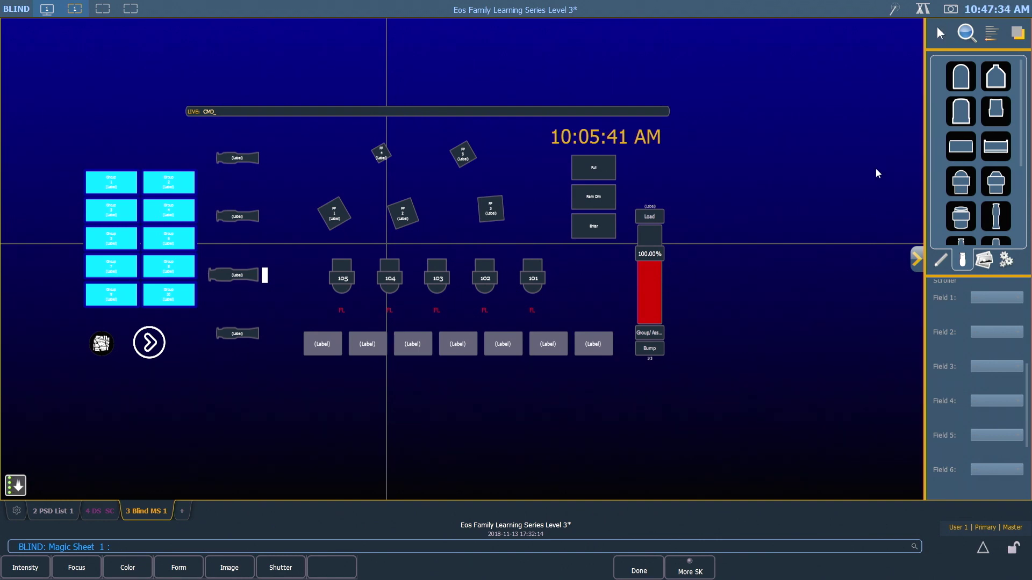
pyautogui.click(237, 334)
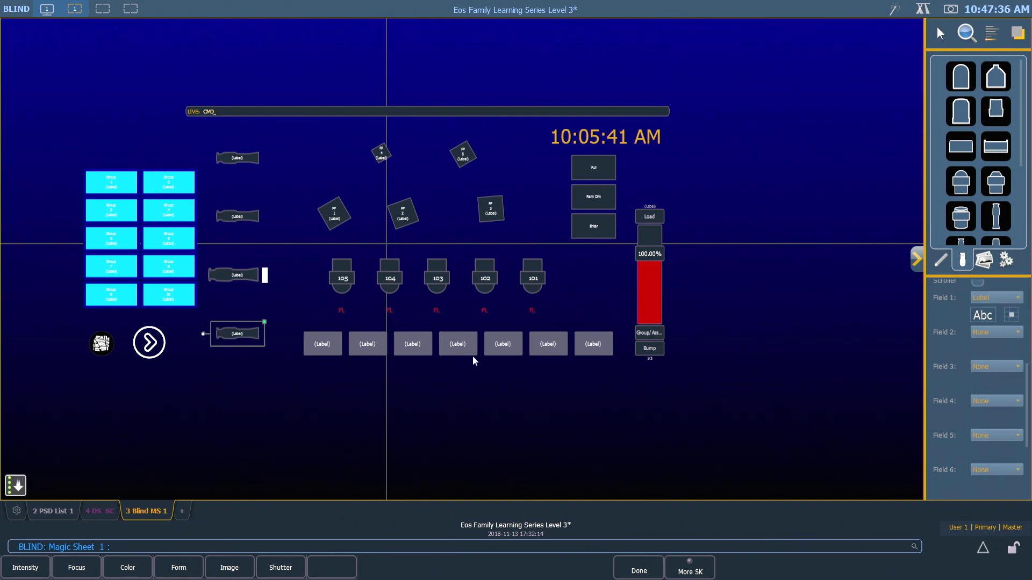
pyautogui.scroll(3, 952, 374)
pyautogui.scroll(4, 951, 374)
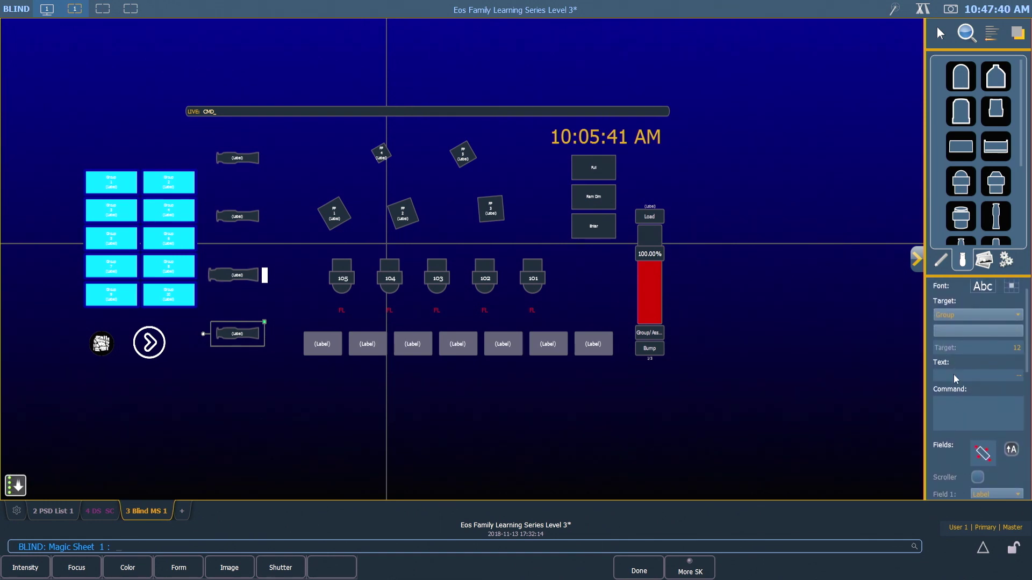
# Add a vertical truss over the column of fixture symbols and stretch it to span all four.
pyautogui.click(937, 267)
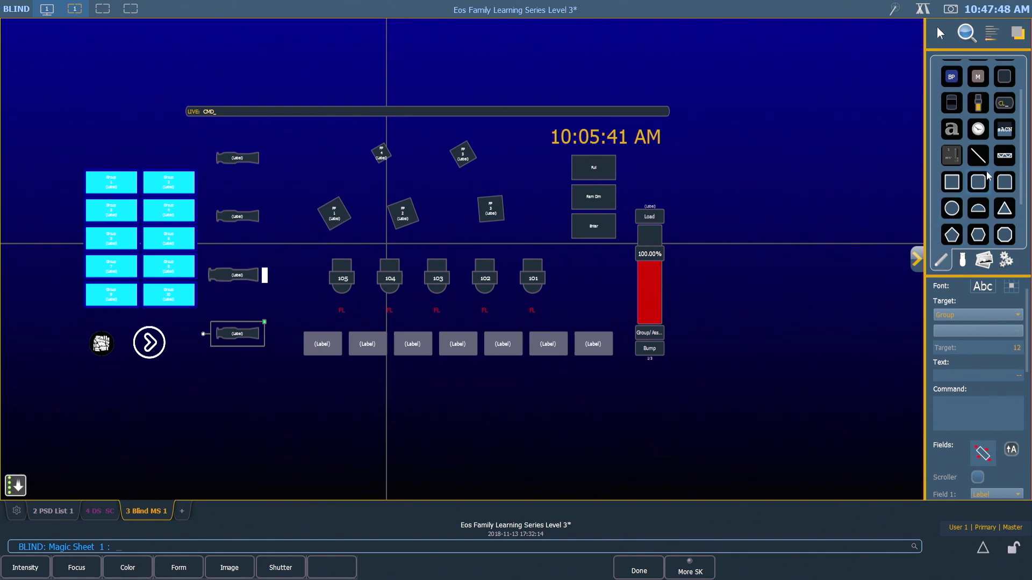
pyautogui.moveTo(1004, 160); pyautogui.dragTo(738, 181)
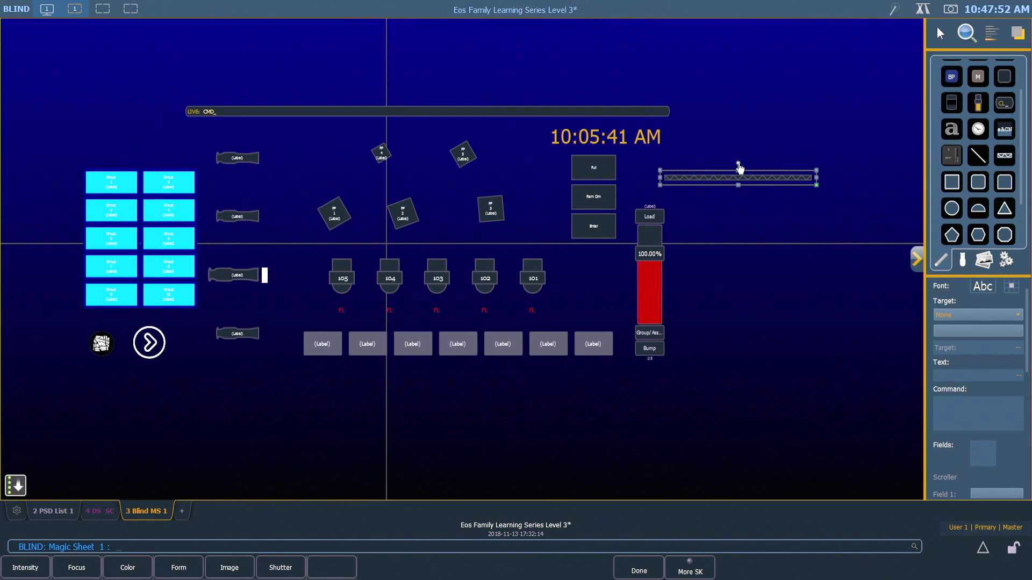
pyautogui.moveTo(738, 163); pyautogui.dragTo(714, 183)
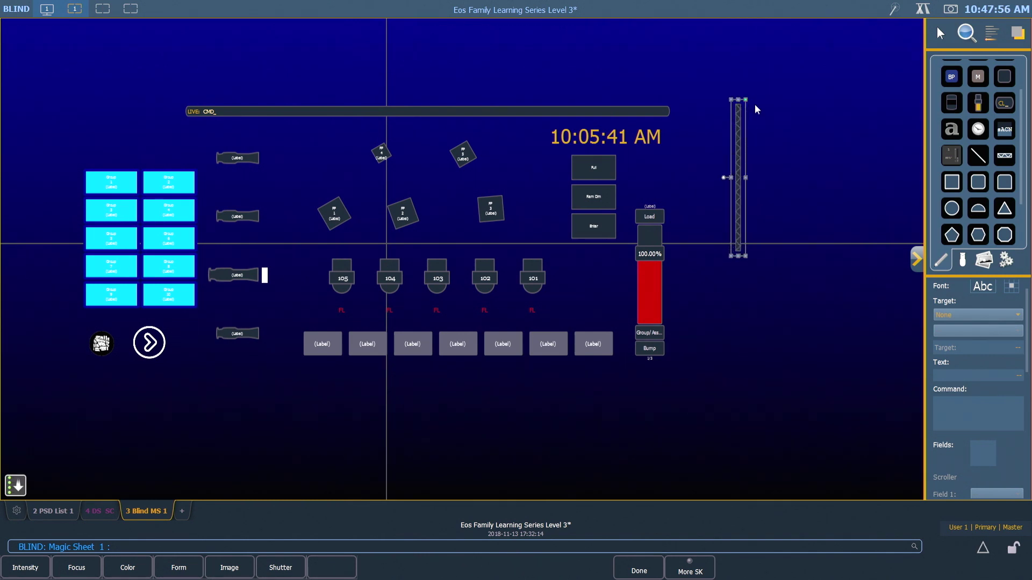
pyautogui.moveTo(744, 100); pyautogui.dragTo(745, 63)
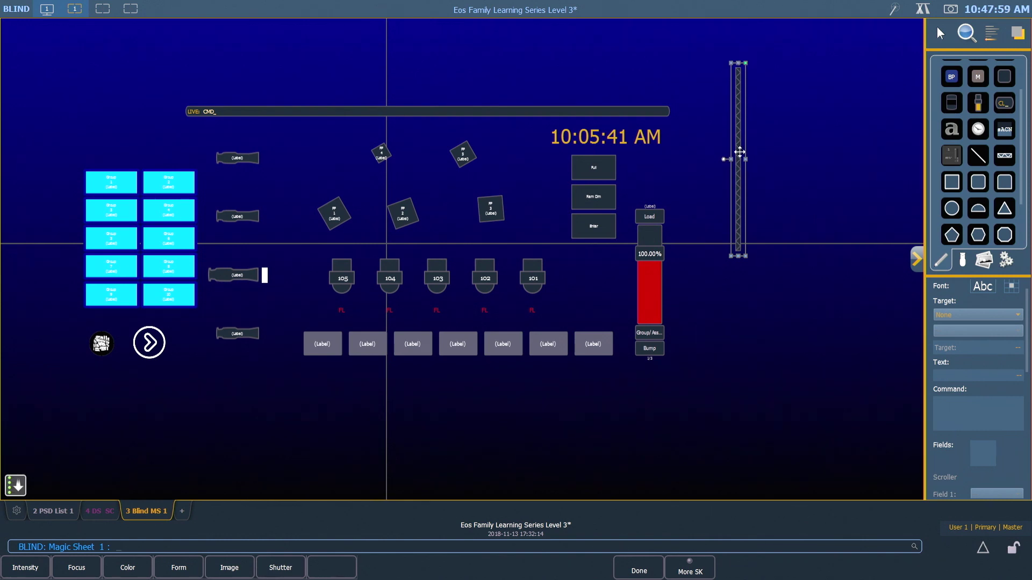
pyautogui.moveTo(739, 134); pyautogui.dragTo(237, 202)
pyautogui.moveTo(236, 324); pyautogui.dragTo(235, 367)
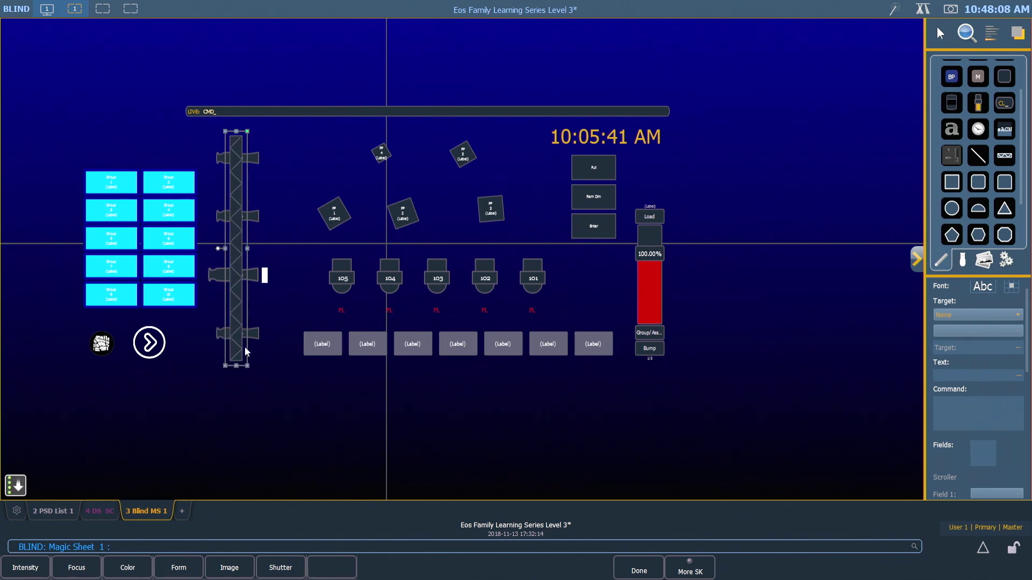
# Give the truss a near-white outline and remove its fill color.
pyautogui.scroll(1, 1000, 366)
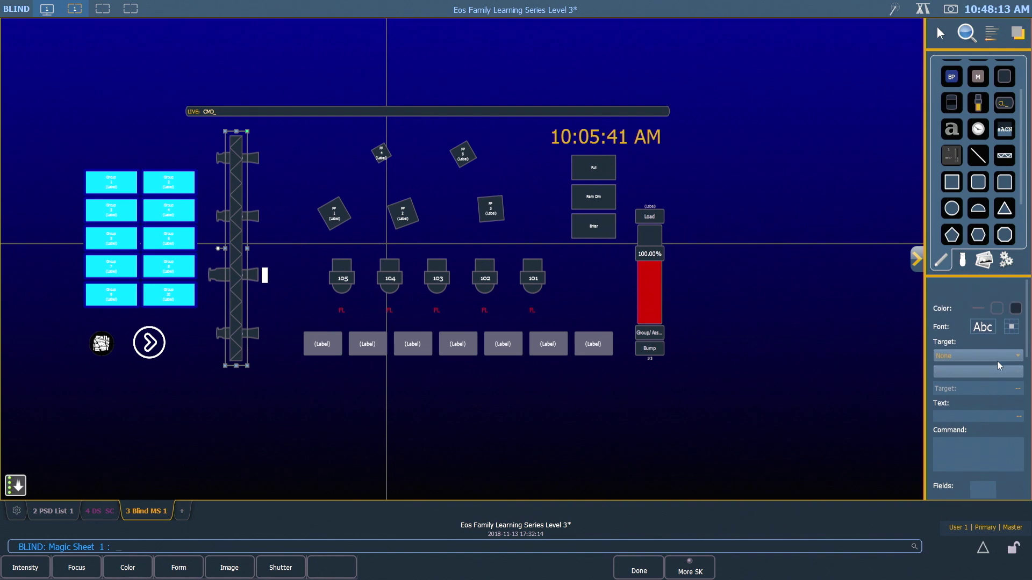
pyautogui.scroll(-1, 999, 366)
pyautogui.click(997, 292)
pyautogui.click(982, 439)
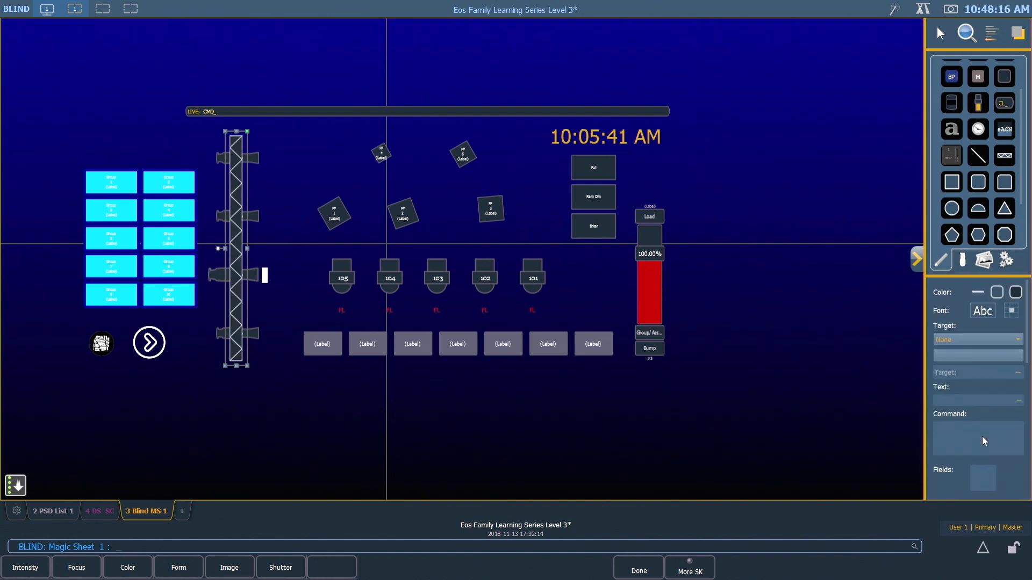
pyautogui.click(1015, 292)
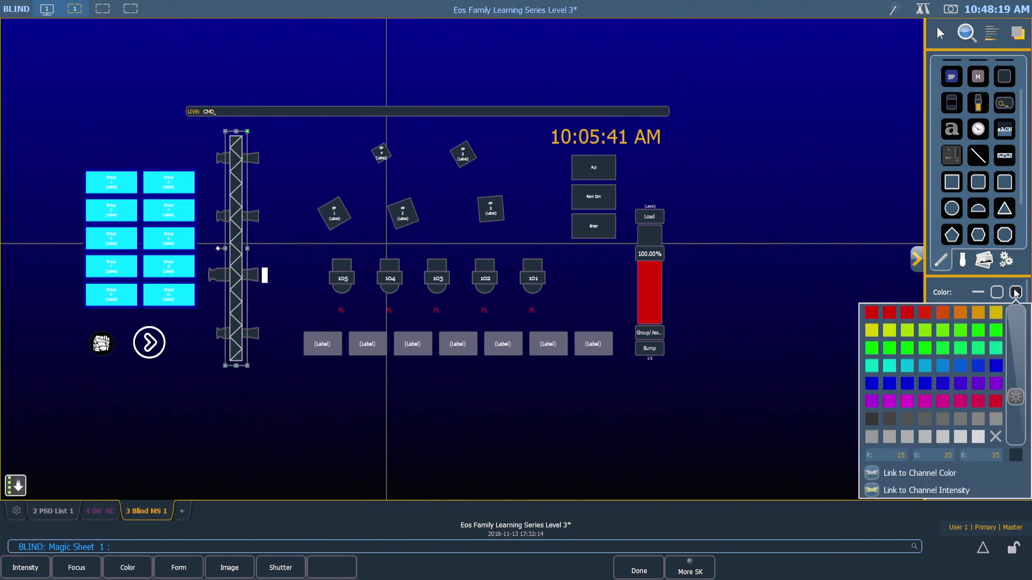
pyautogui.click(998, 440)
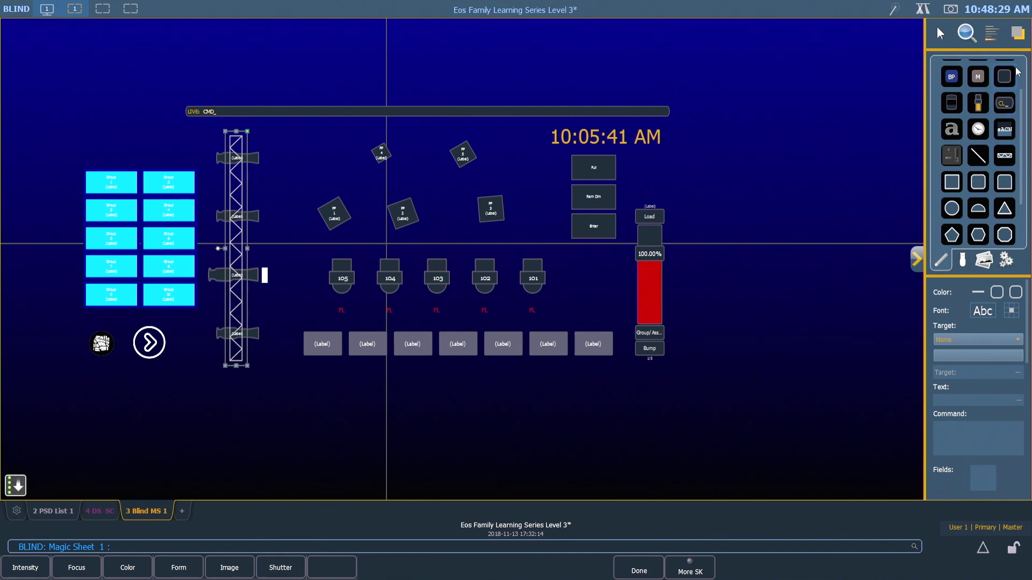
# Send the truss behind the four fixture symbols and deselect it.
pyautogui.click(1016, 35)
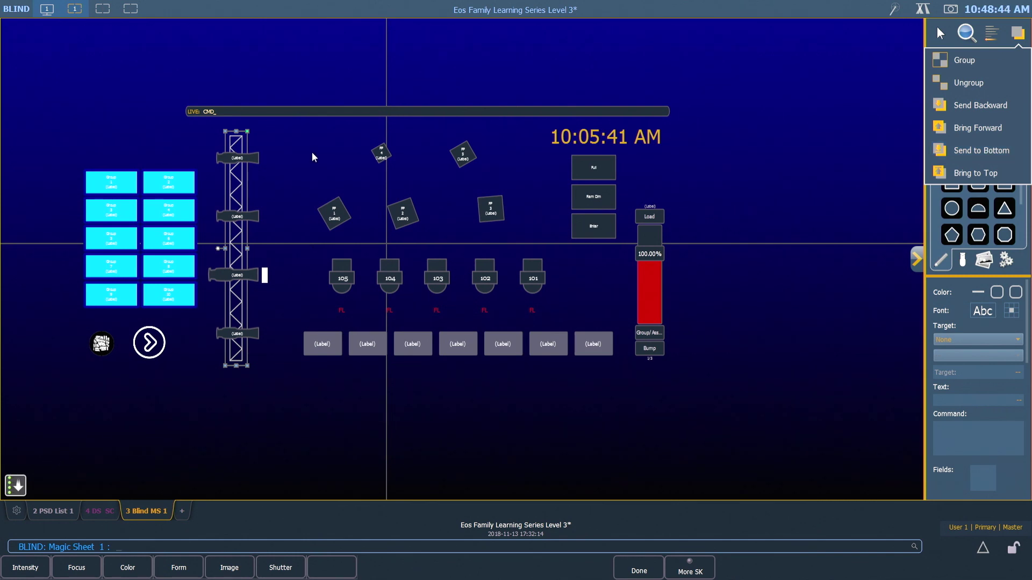
pyautogui.click(313, 157)
pyautogui.click(313, 157)
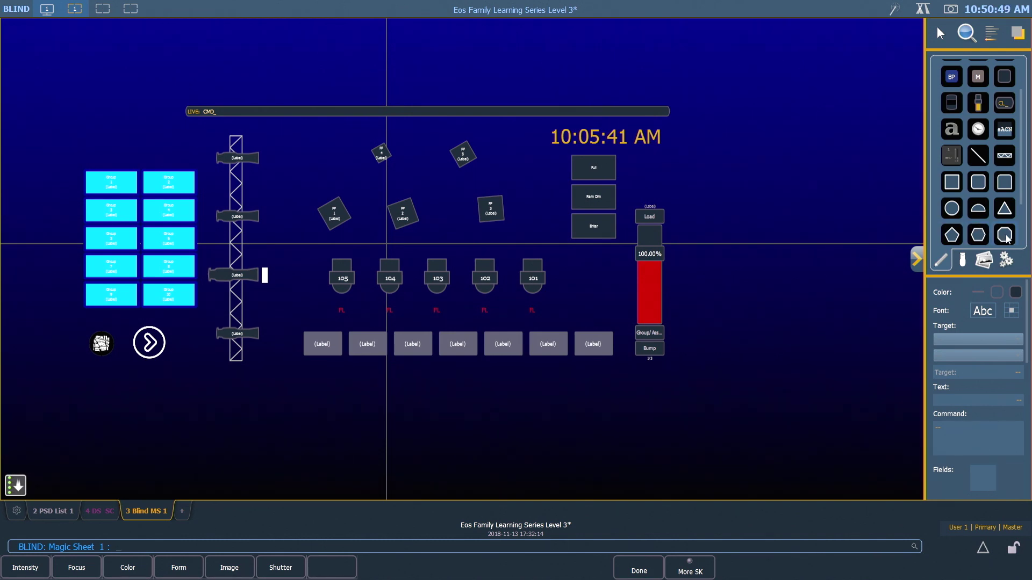
# Add an octagon just right of the clock and fill it red.
pyautogui.moveTo(1008, 239); pyautogui.dragTo(747, 167)
pyautogui.moveTo(698, 133)
pyautogui.mouseDown()
pyautogui.moveTo(729, 161)
pyautogui.moveTo(698, 133)
pyautogui.mouseUp()
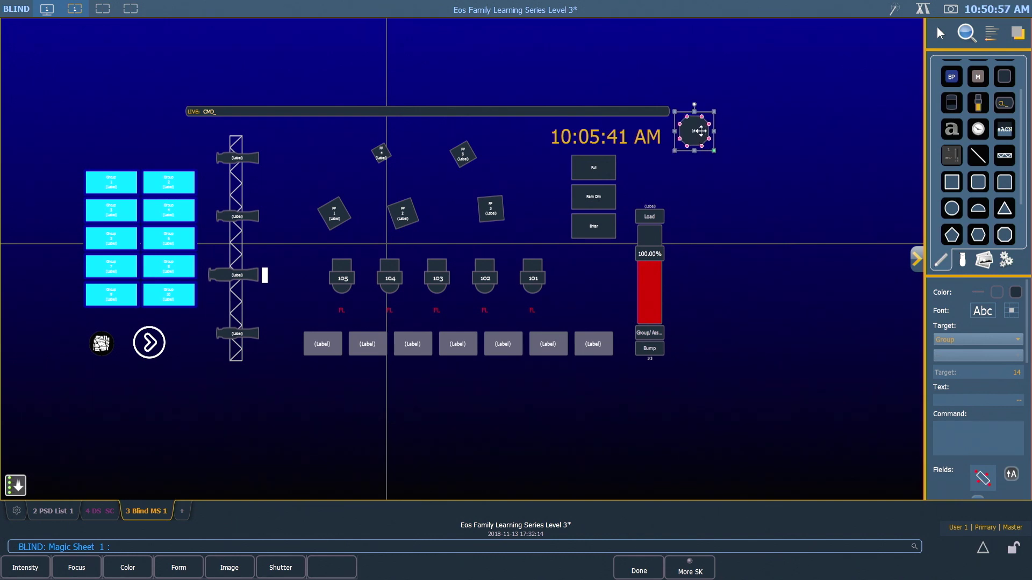
pyautogui.click(1015, 292)
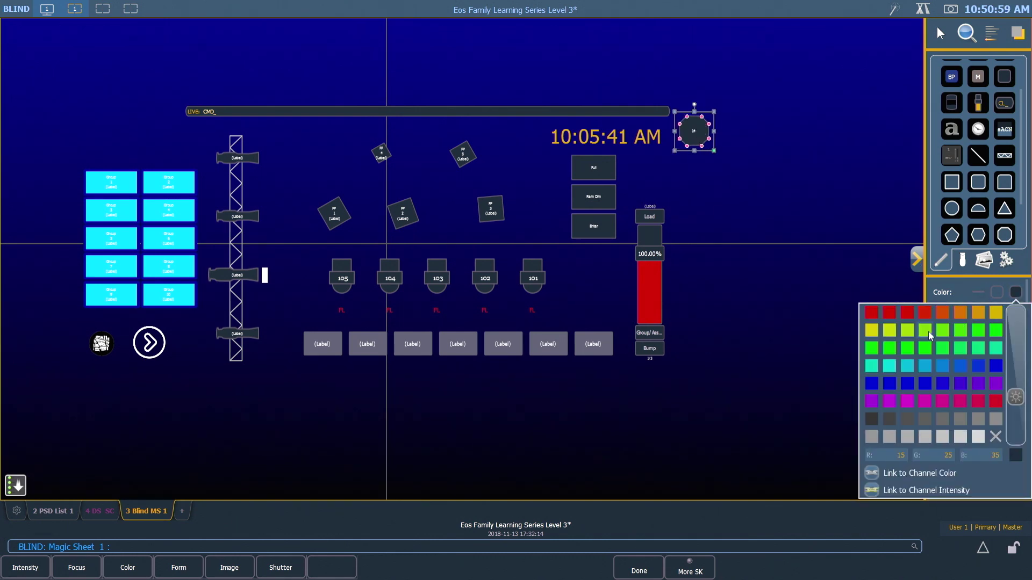
pyautogui.click(874, 316)
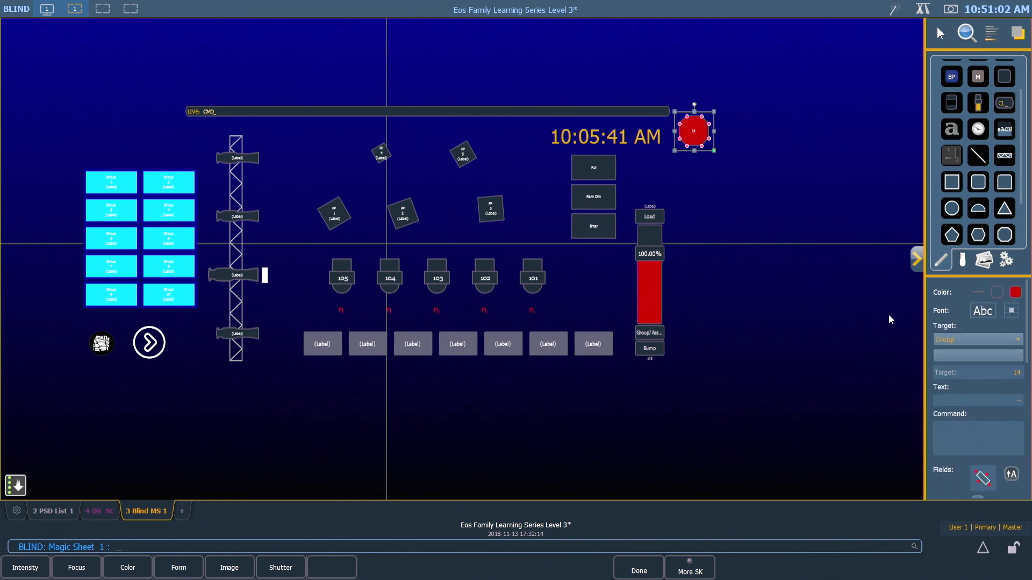
# Assign the red octagon to Macro 1 and set its Field 1 to Label.
pyautogui.click(966, 339)
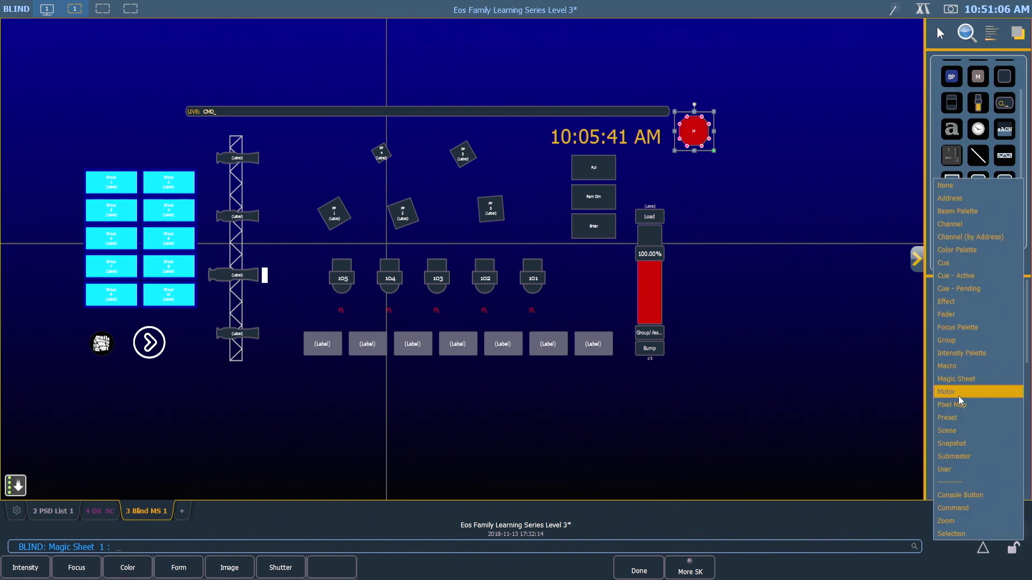
pyautogui.click(957, 366)
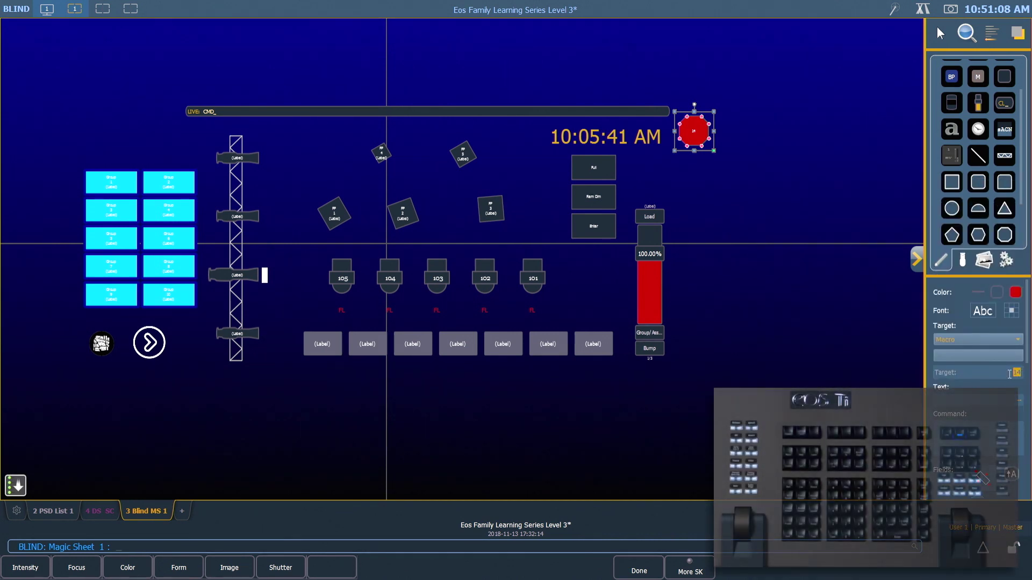
pyautogui.write('1')
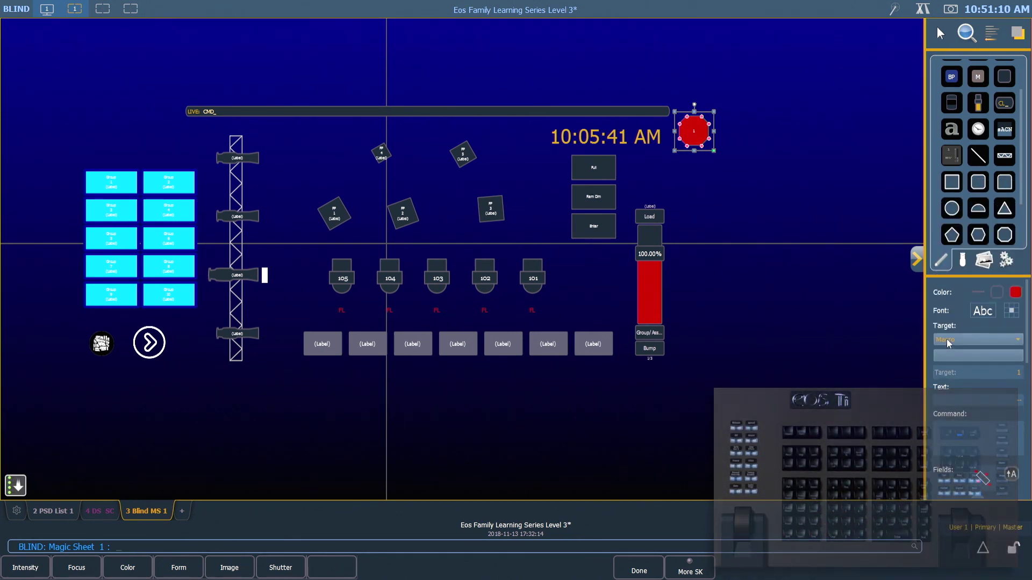
pyautogui.scroll(-1, 946, 322)
pyautogui.scroll(-6, 944, 314)
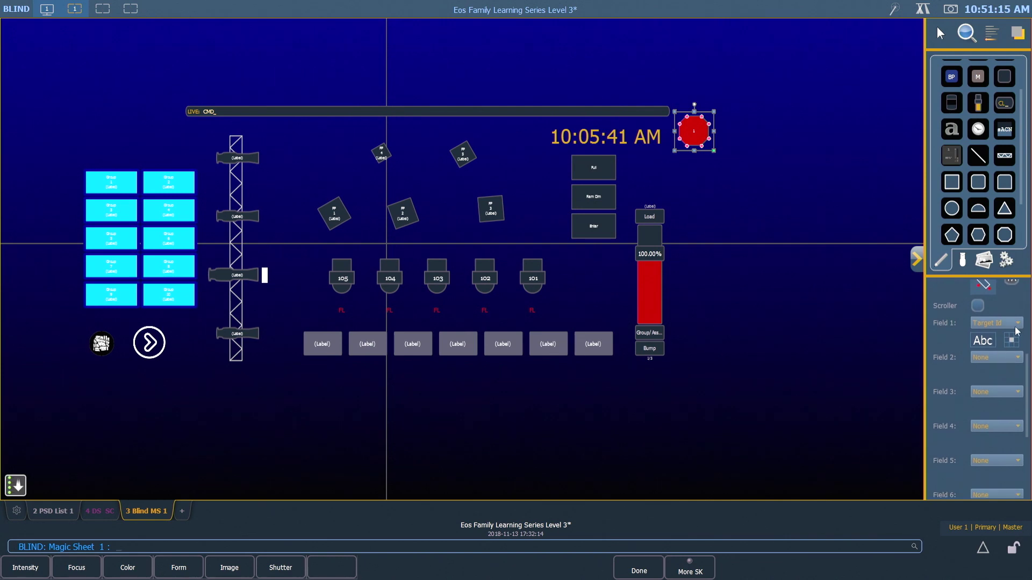
pyautogui.click(1018, 324)
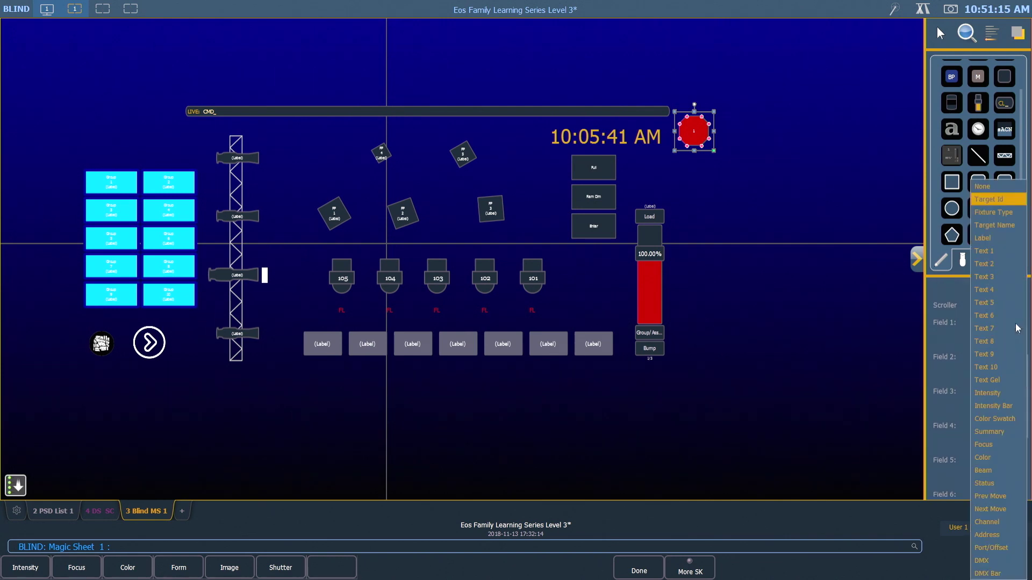
pyautogui.click(991, 240)
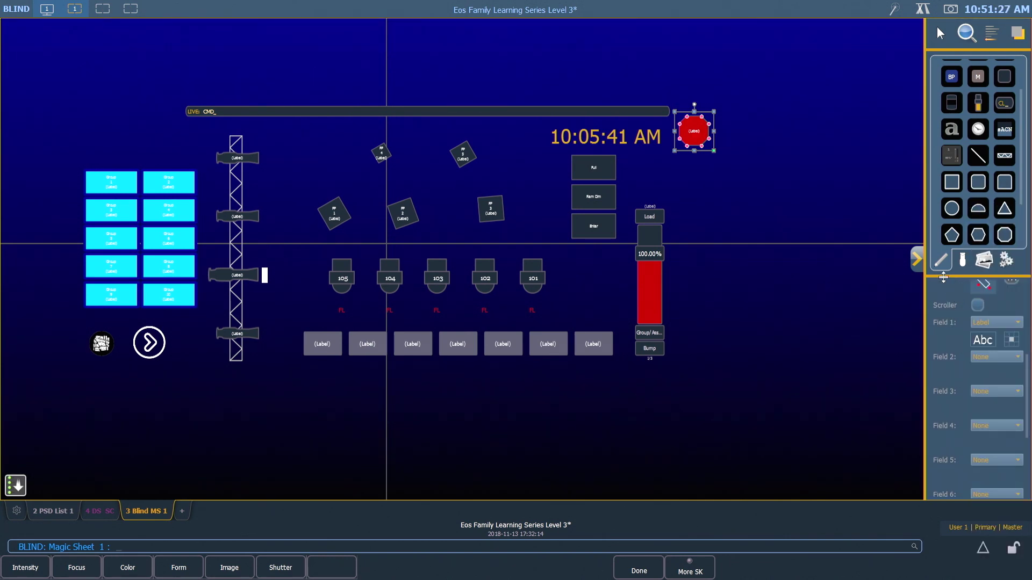
# Add a square just below the red octagon and fill it orange.
pyautogui.moveTo(951, 182); pyautogui.dragTo(713, 190)
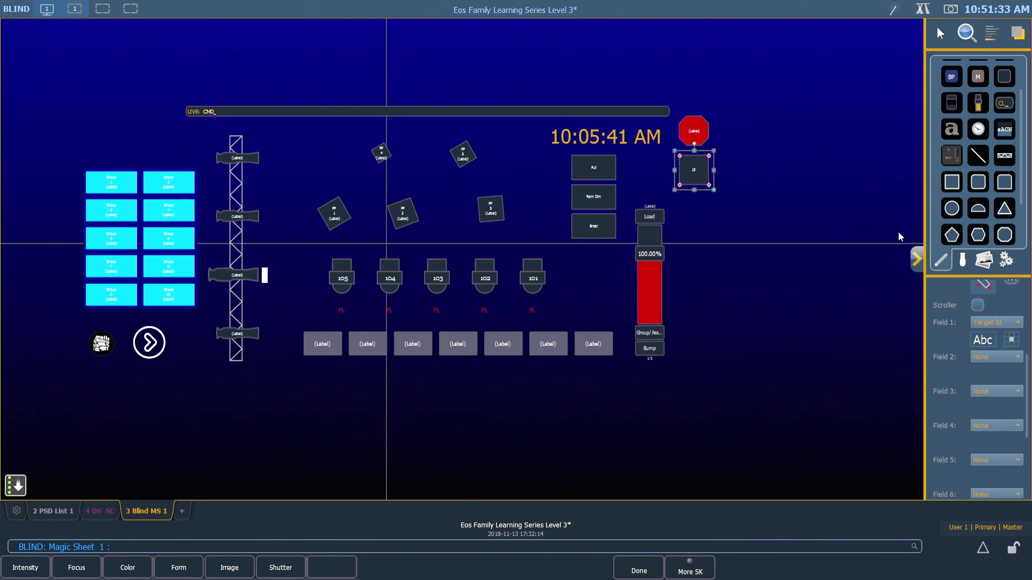
pyautogui.scroll(5, 972, 375)
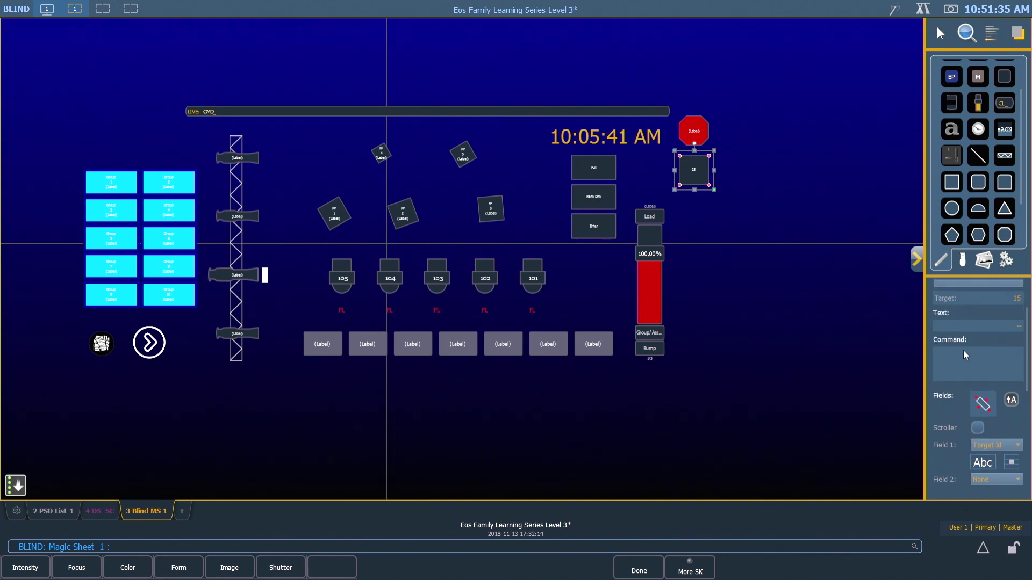
pyautogui.click(1016, 292)
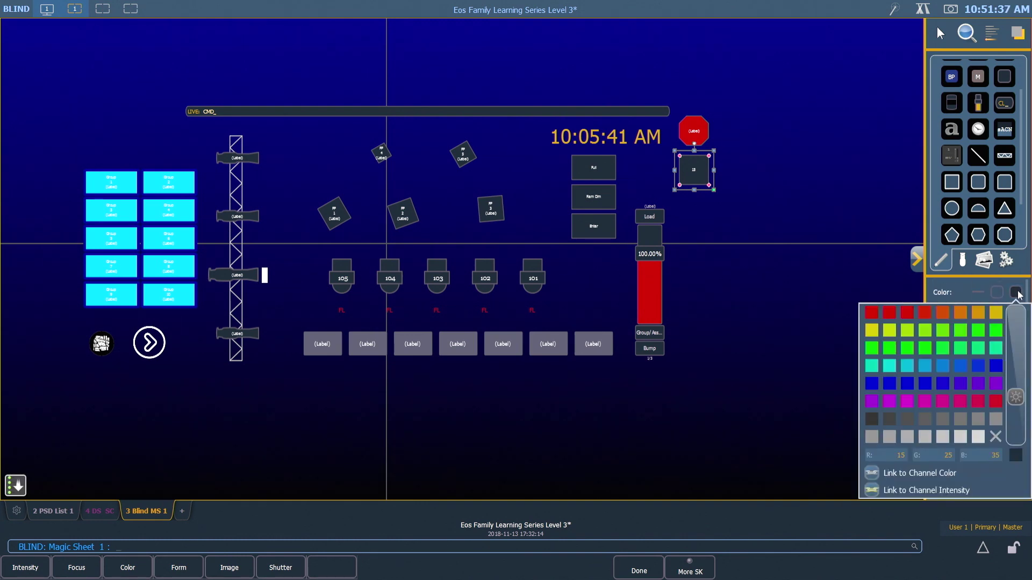
pyautogui.click(959, 316)
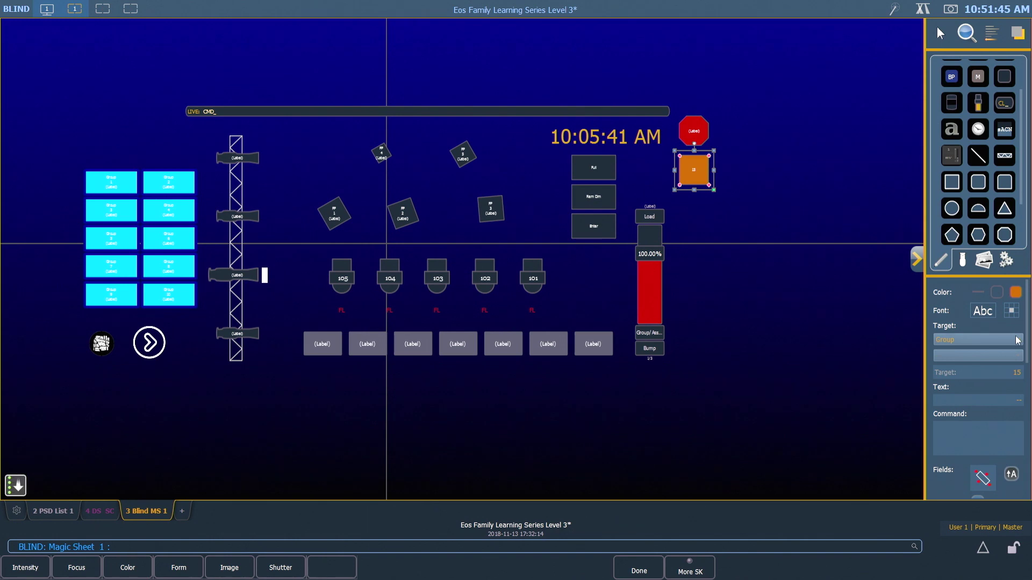
# Assign the orange square to Effect 901 and set its Field 1 to Label.
pyautogui.click(1016, 339)
pyautogui.click(972, 304)
pyautogui.click(1021, 367)
pyautogui.write('901')
pyautogui.scroll(-3, 965, 336)
pyautogui.scroll(-2, 965, 328)
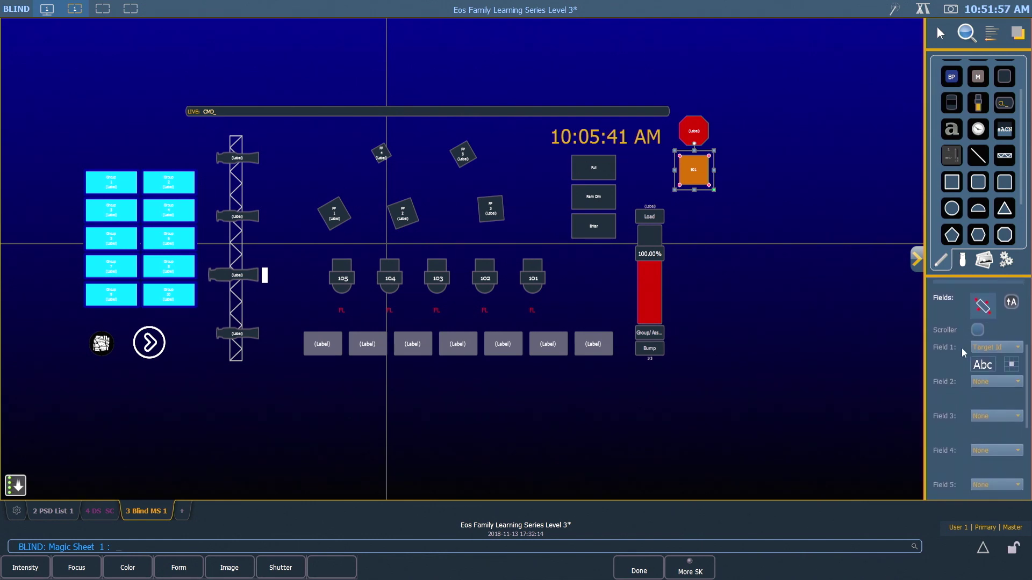
pyautogui.click(1019, 347)
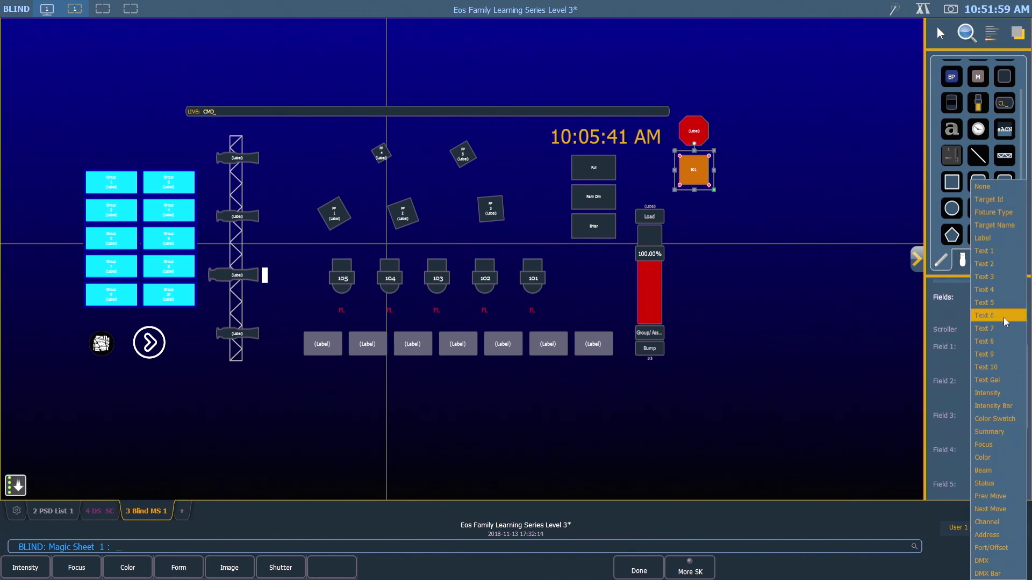
pyautogui.click(998, 238)
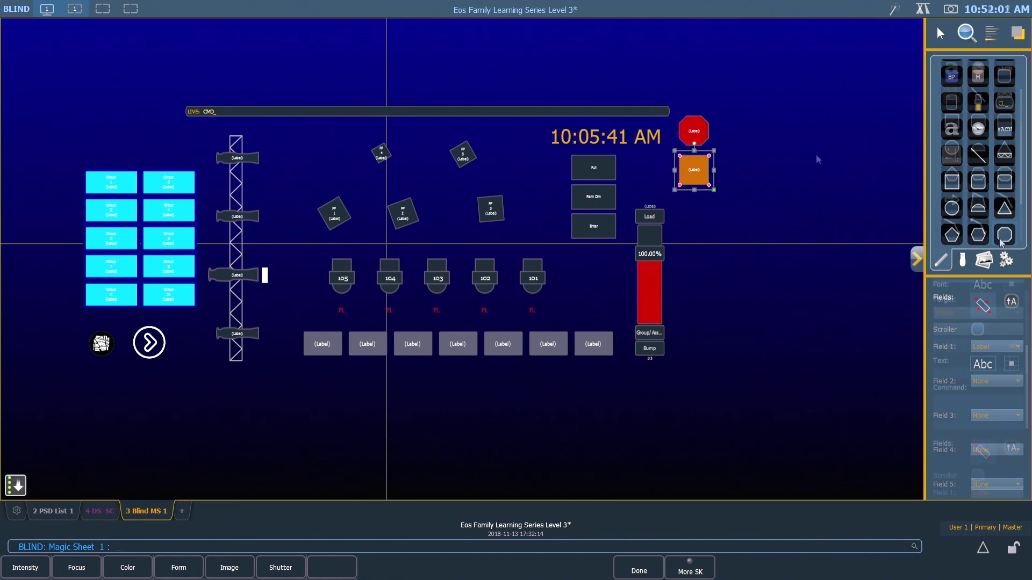
# Add another square of similar size directly below the orange square.
pyautogui.click(951, 125)
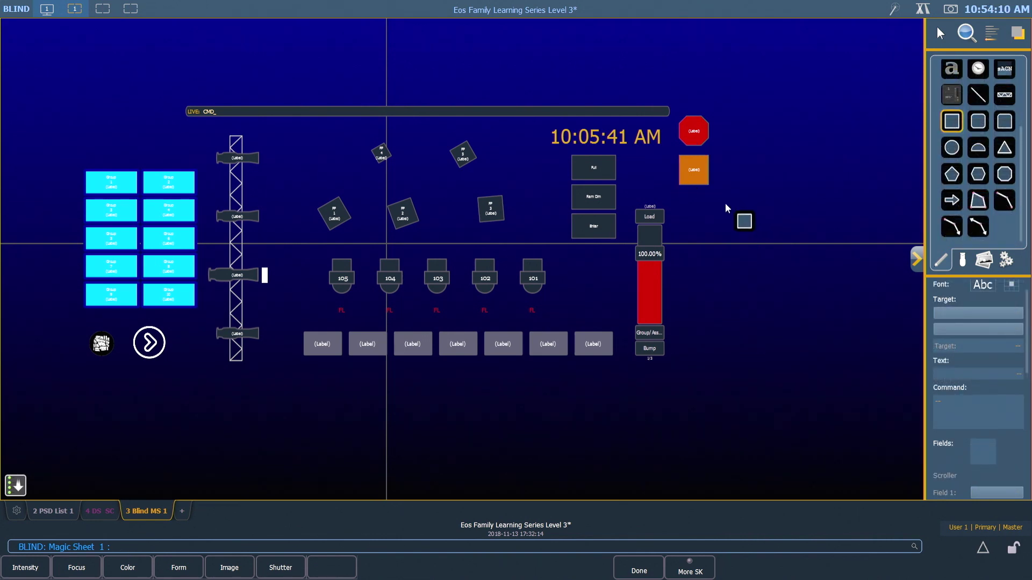
pyautogui.click(689, 211)
pyautogui.moveTo(694, 214); pyautogui.dragTo(714, 235)
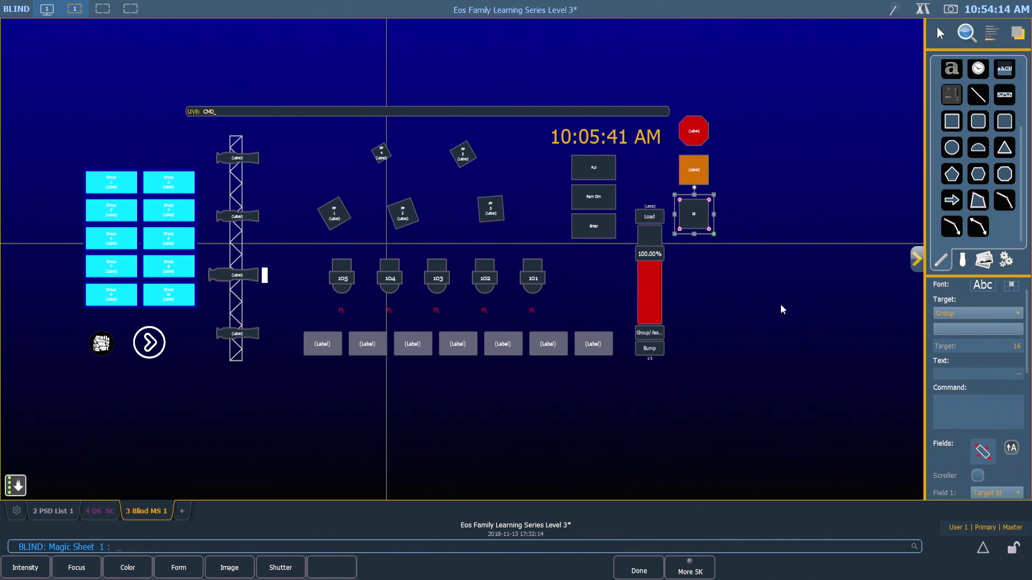
# Assign the new square to Effect 4 and set its Field 1 to Label.
pyautogui.click(1018, 314)
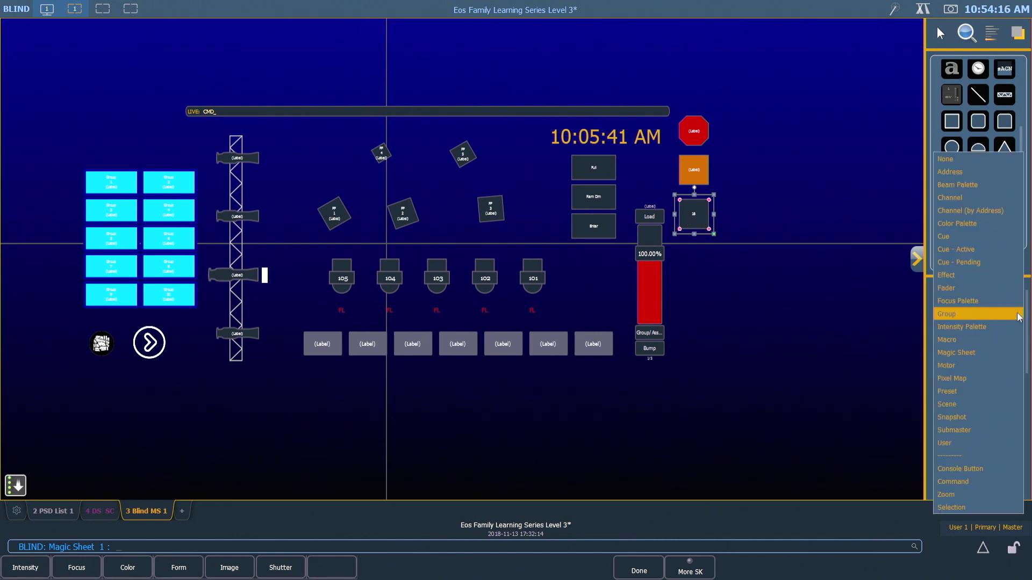
pyautogui.click(979, 281)
pyautogui.click(1004, 346)
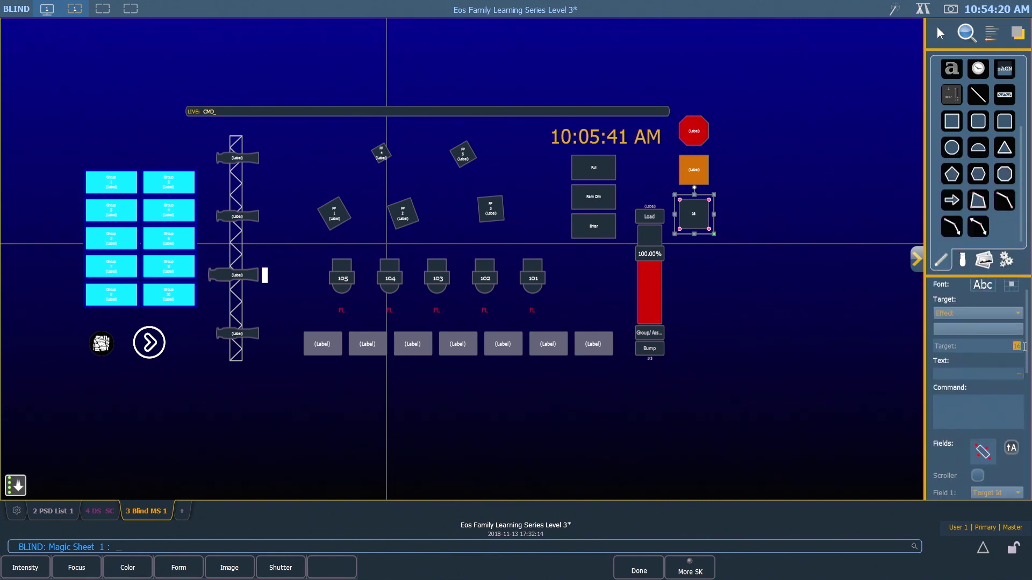
pyautogui.write('4')
pyautogui.press('Return')
pyautogui.scroll(-3, 967, 384)
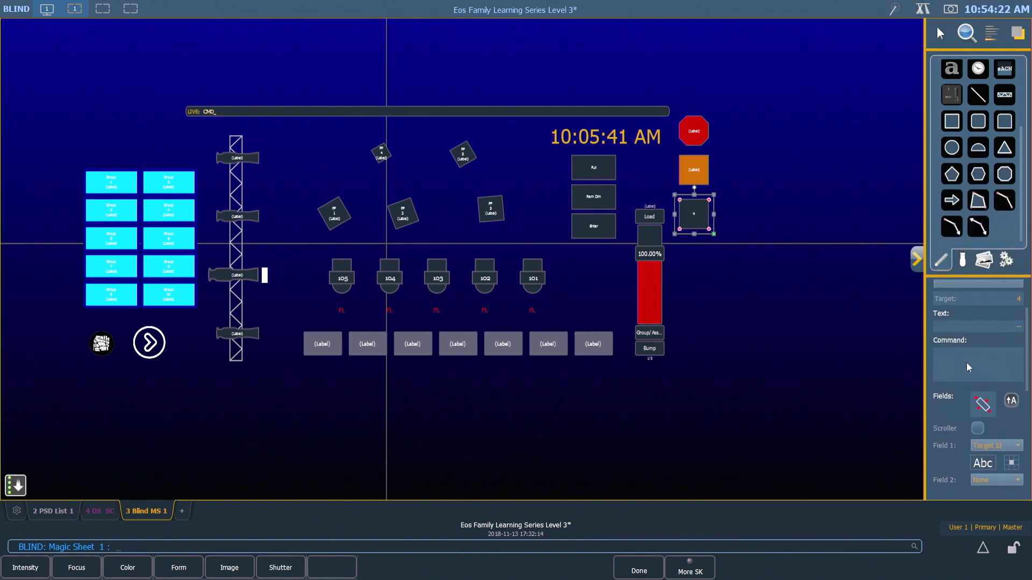
pyautogui.click(976, 422)
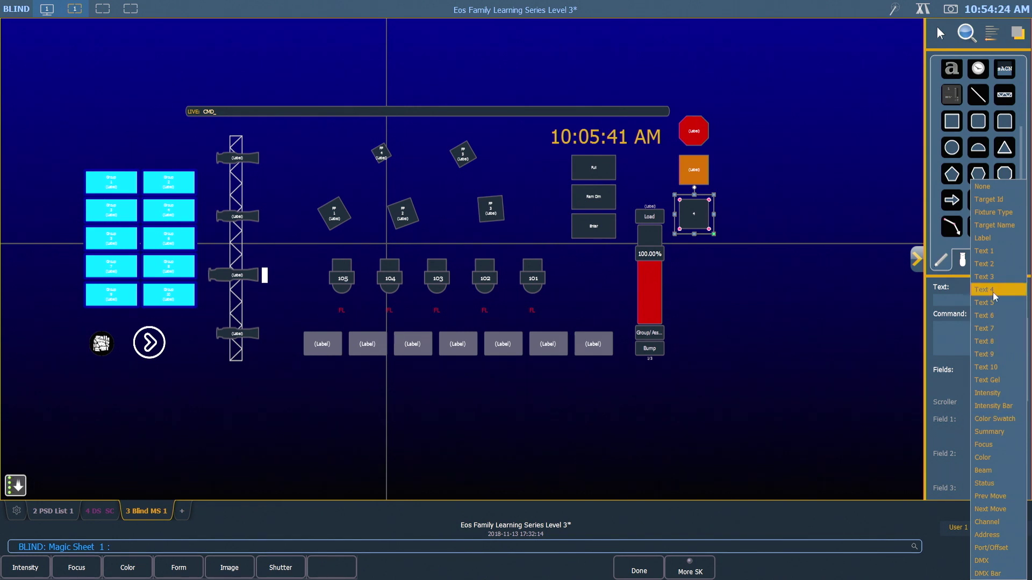
pyautogui.click(981, 238)
# Fill the Effect 4 square with purple.
pyautogui.scroll(5, 967, 363)
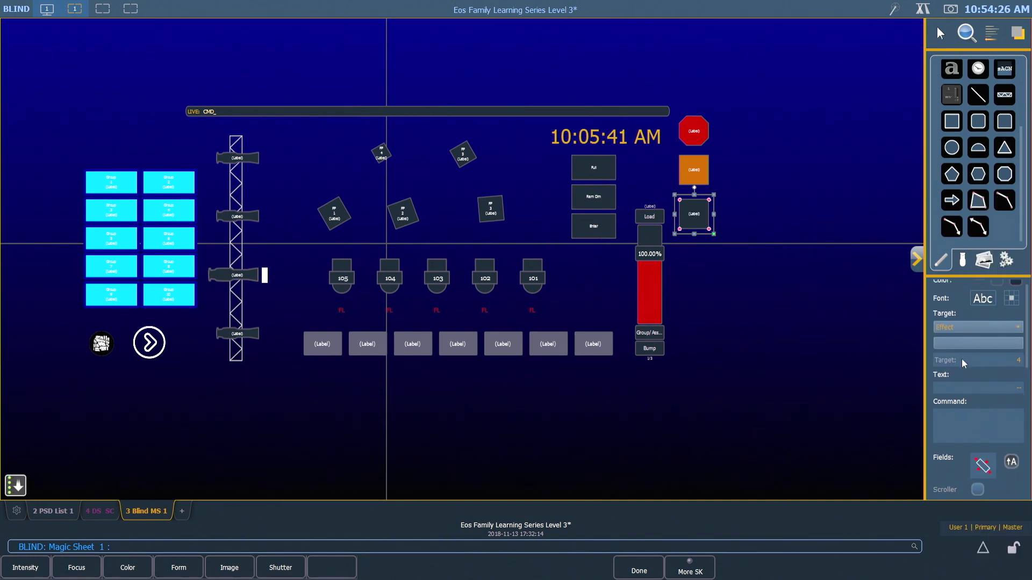
pyautogui.click(1015, 292)
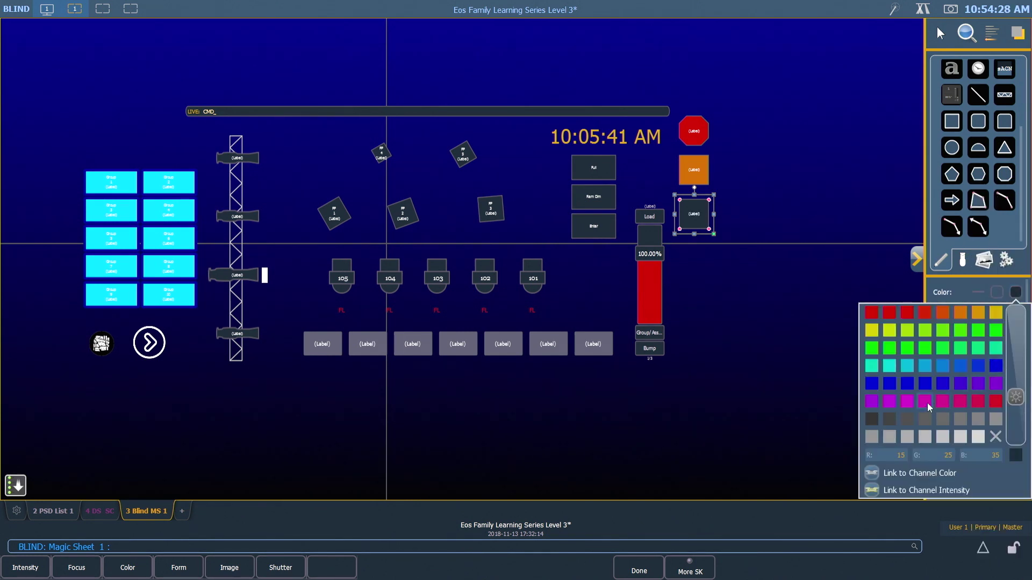
pyautogui.click(871, 402)
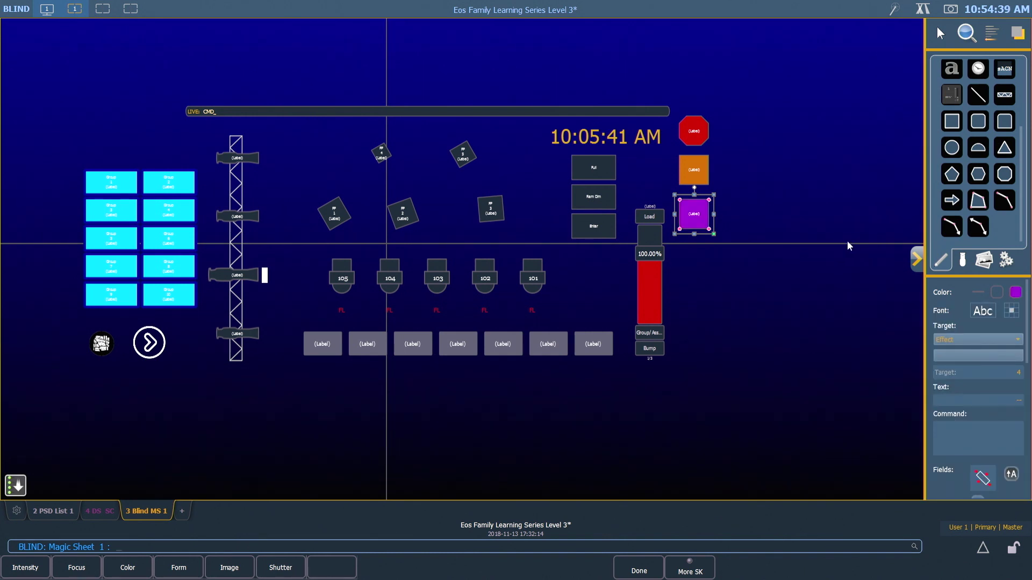
# Add an Intensity Palette 1 button between the two upper focus palette shapes and enlarge it.
pyautogui.scroll(5, 967, 191)
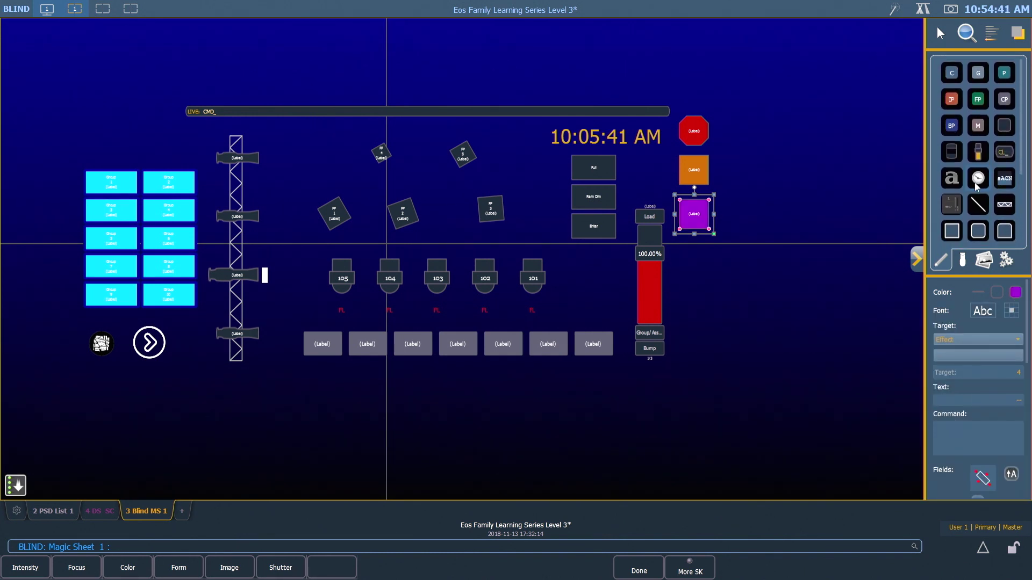
pyautogui.click(950, 100)
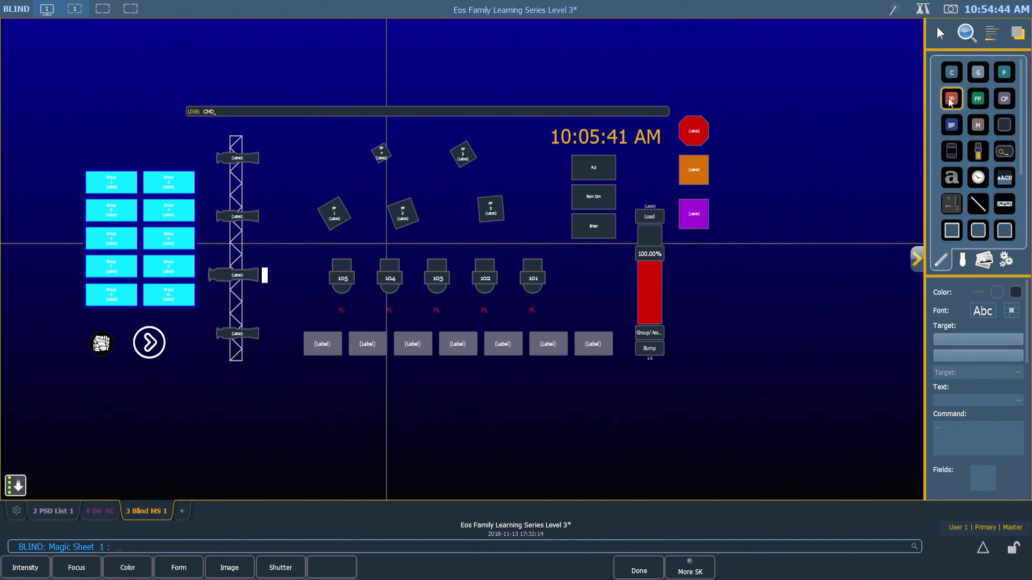
pyautogui.click(409, 167)
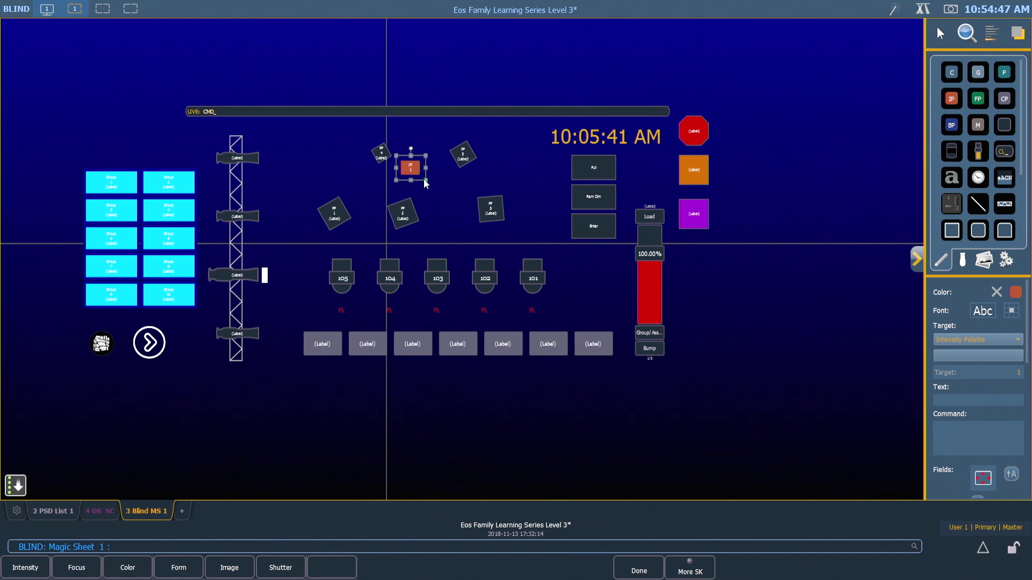
pyautogui.moveTo(425, 182)
pyautogui.mouseDown()
pyautogui.moveTo(441, 191)
pyautogui.moveTo(424, 174)
pyautogui.mouseUp()
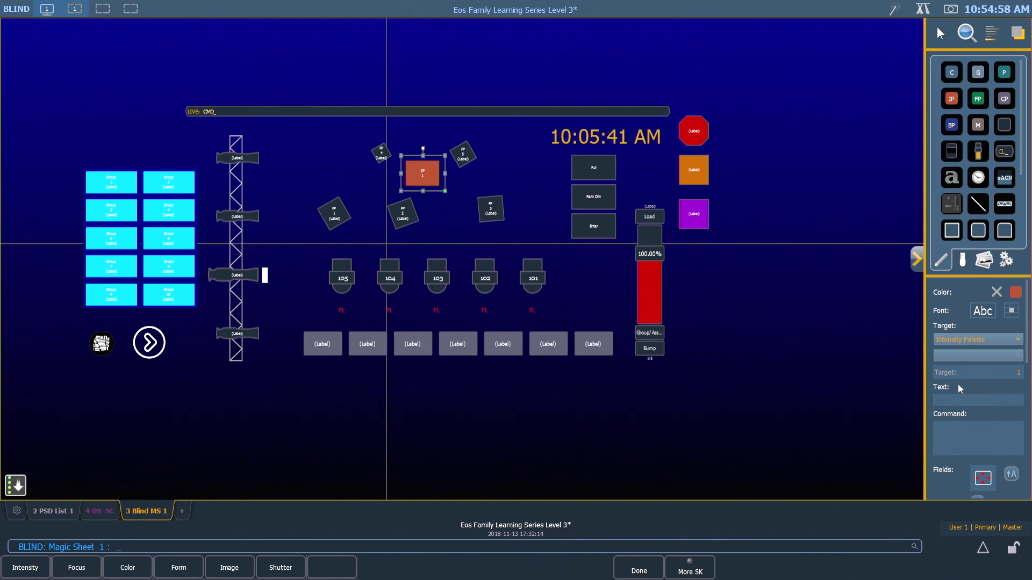
# Set Field 3 of the intensity palette button to Label.
pyautogui.scroll(-5, 959, 376)
pyautogui.scroll(-2, 967, 355)
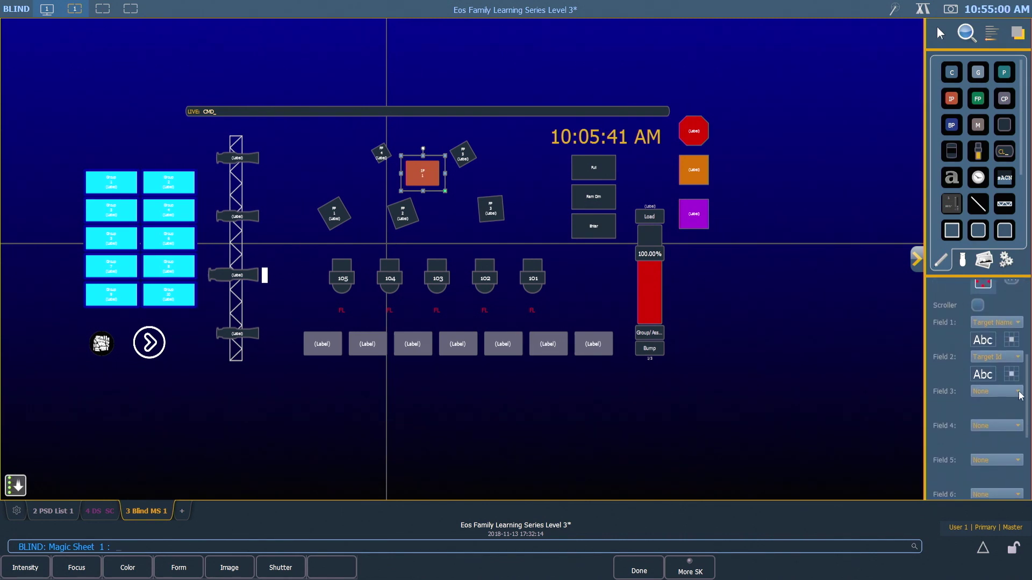
pyautogui.click(994, 321)
pyautogui.click(993, 225)
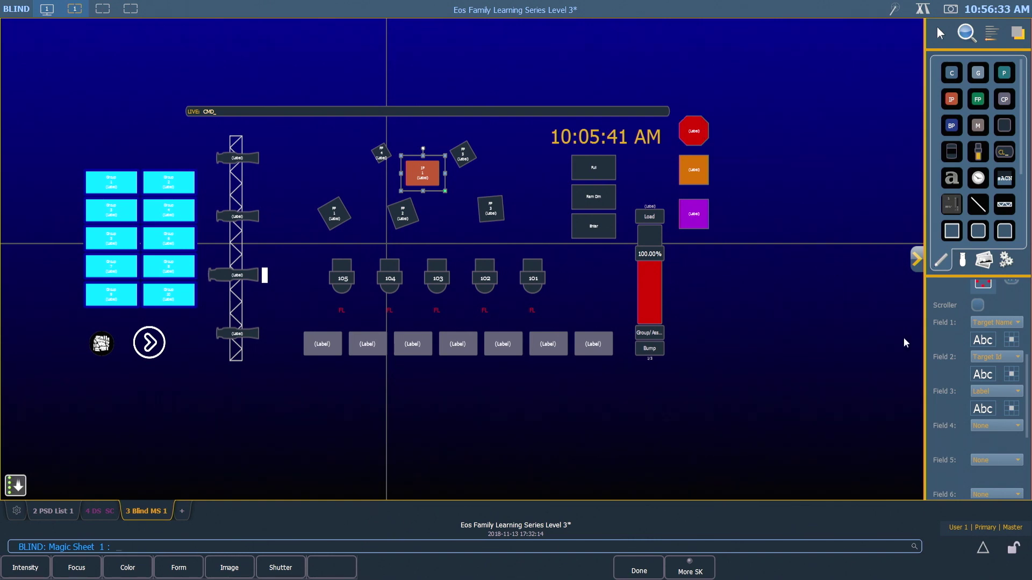
pyautogui.scroll(3, 959, 373)
pyautogui.scroll(2, 953, 371)
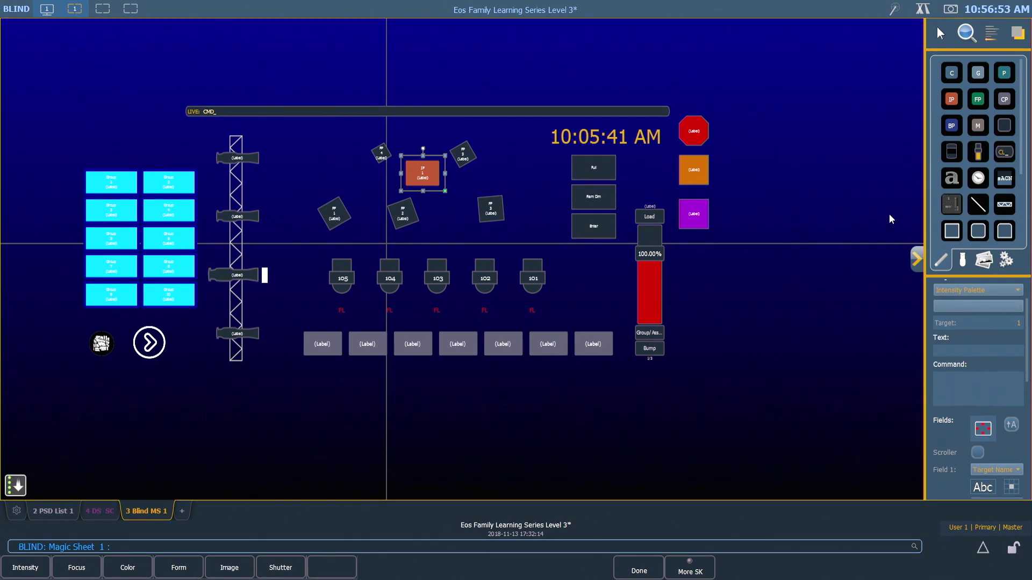
# Add a triangle just below the purple square, beside the fader.
pyautogui.scroll(-2, 989, 127)
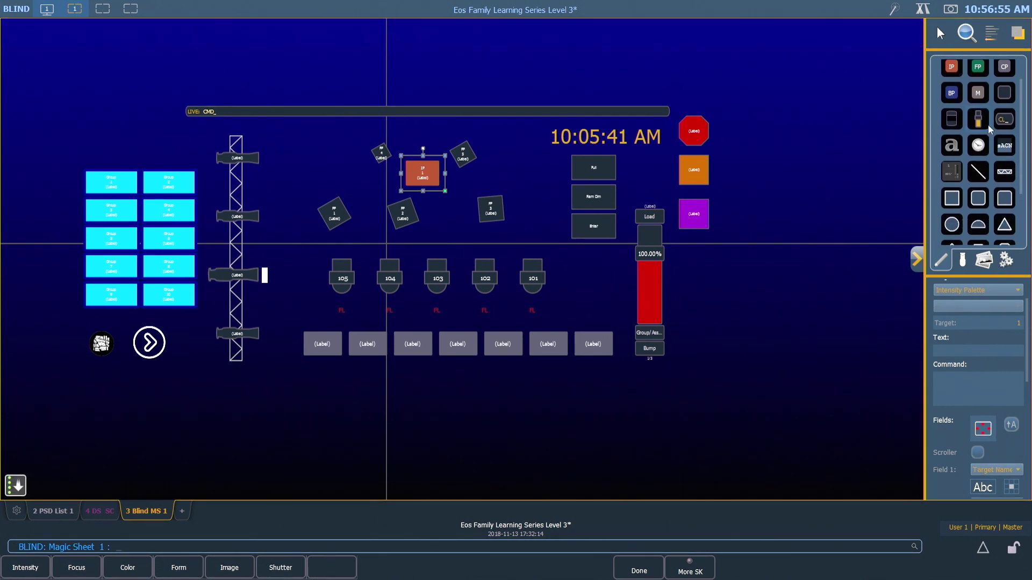
pyautogui.scroll(-2, 988, 128)
pyautogui.click(1002, 183)
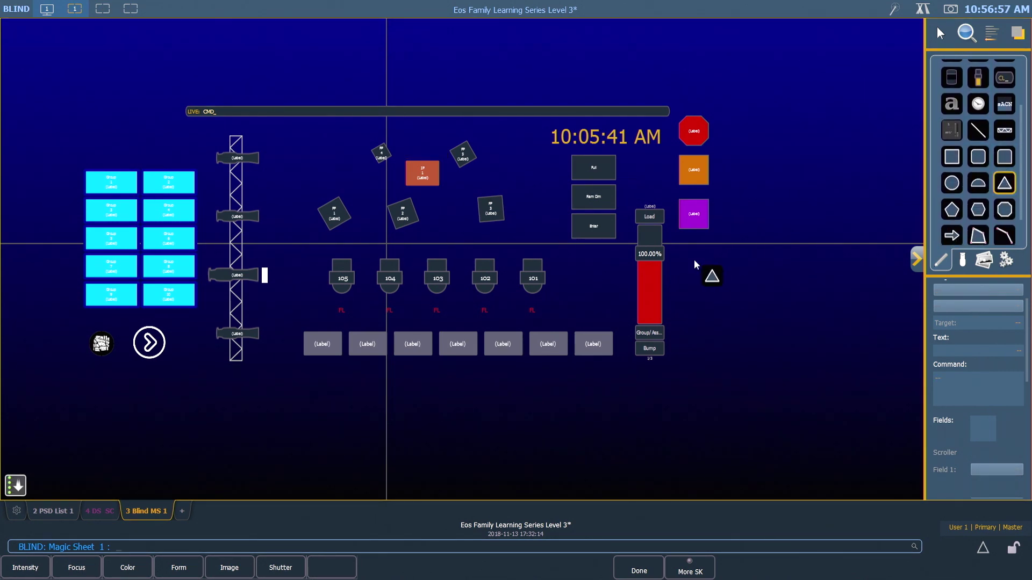
pyautogui.moveTo(679, 244); pyautogui.dragTo(718, 288)
# Set the triangle's target to Command with the command text "clear sneak enter".
pyautogui.scroll(1, 931, 356)
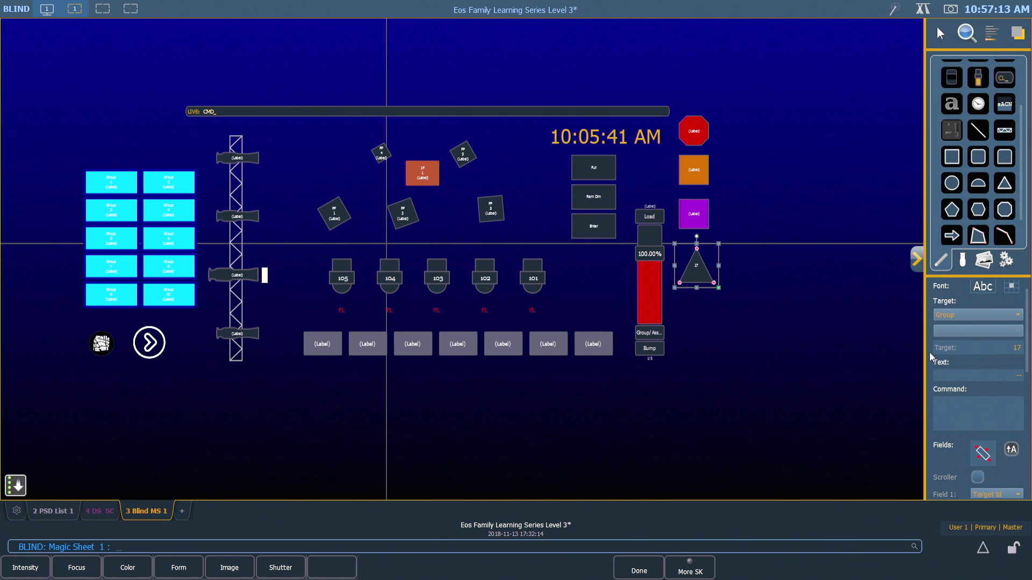
pyautogui.click(1016, 315)
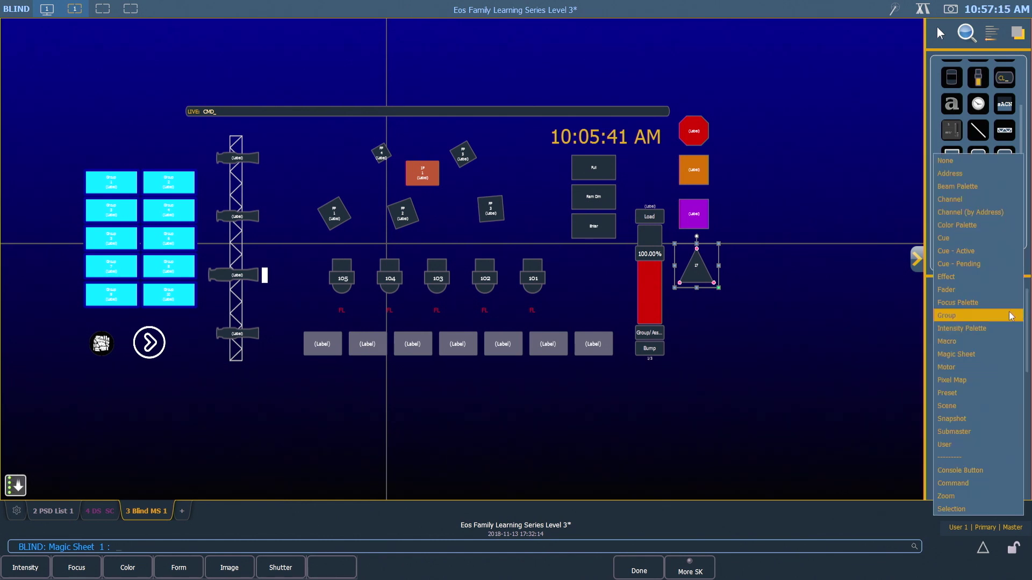
pyautogui.click(974, 486)
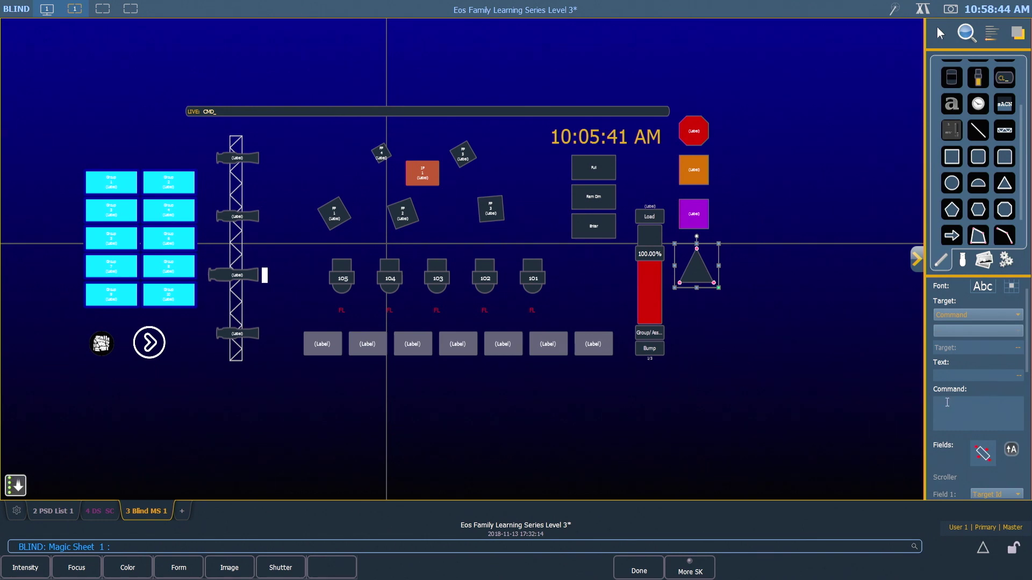
pyautogui.click(942, 401)
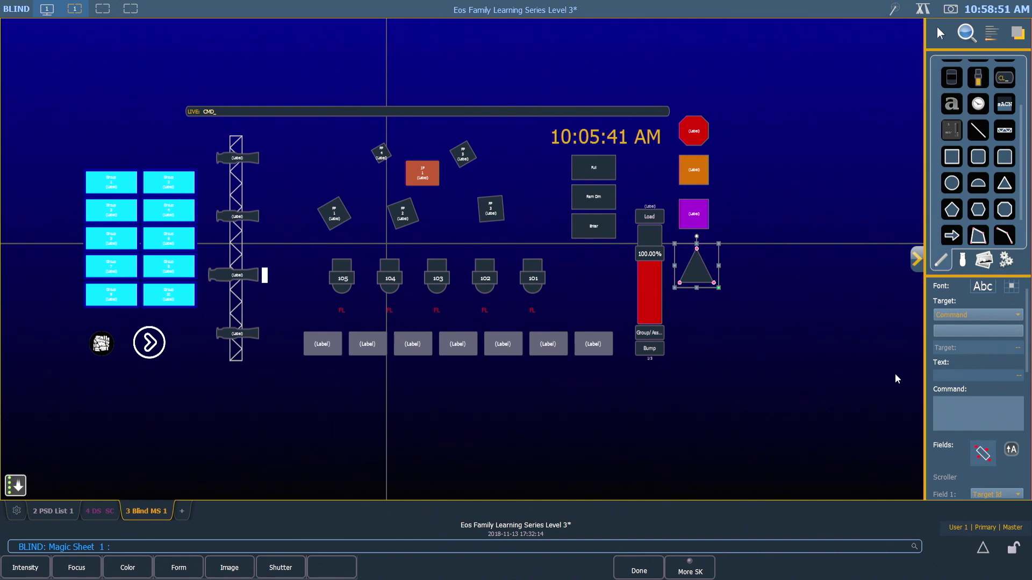
pyautogui.write('clear sneak enter')
# Fill the triangle green and set its static text to CSE.
pyautogui.scroll(1, 1002, 374)
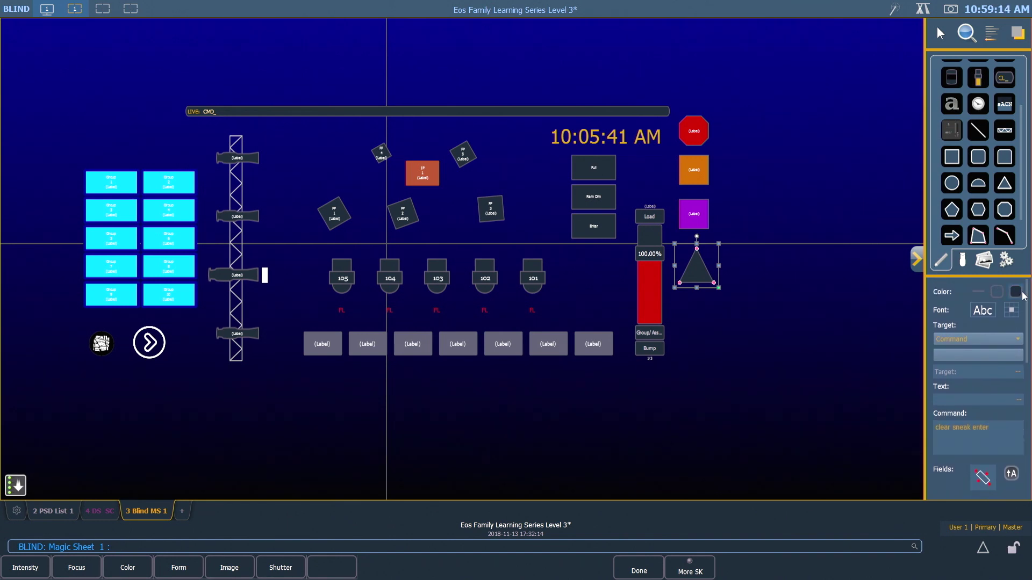
pyautogui.click(1015, 291)
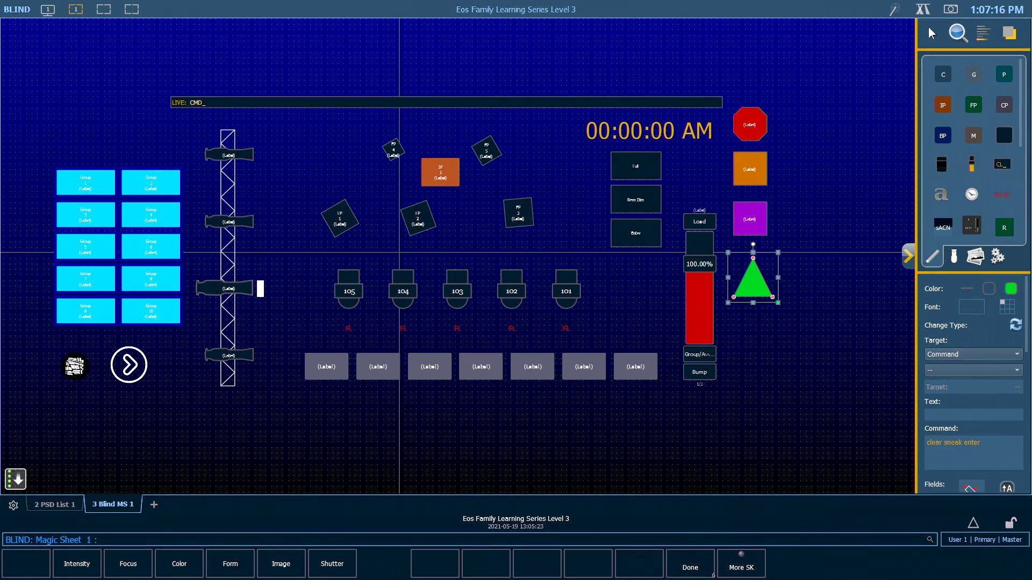
pyautogui.click(944, 416)
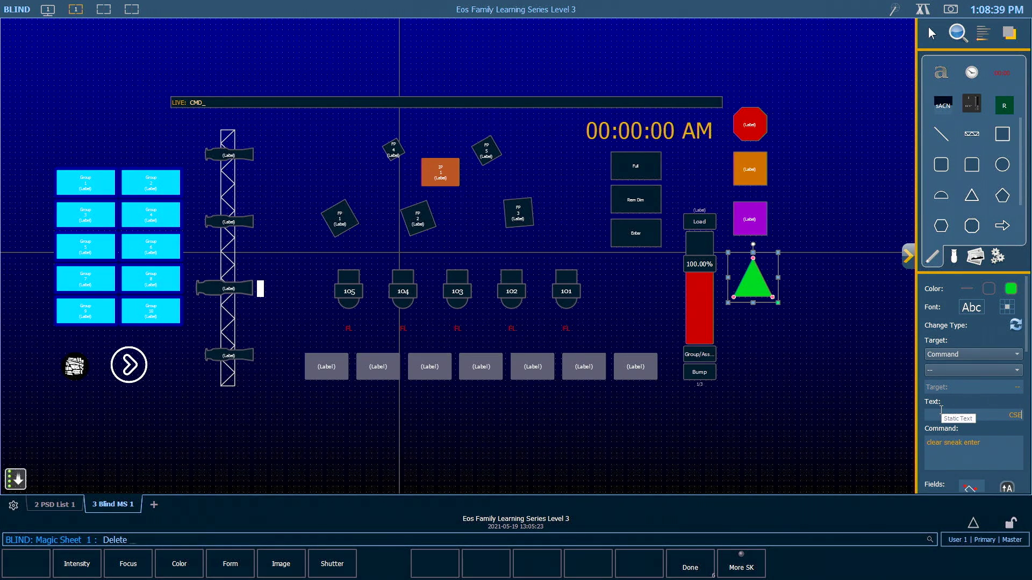
pyautogui.press('Return')
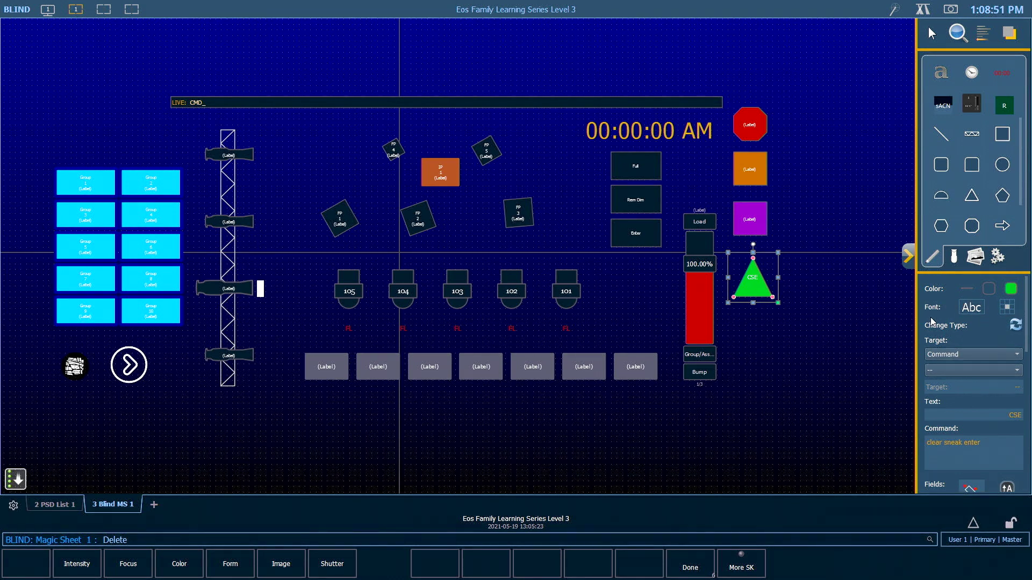
# Set the font size of the triangle's CSE text to 30.
pyautogui.click(971, 309)
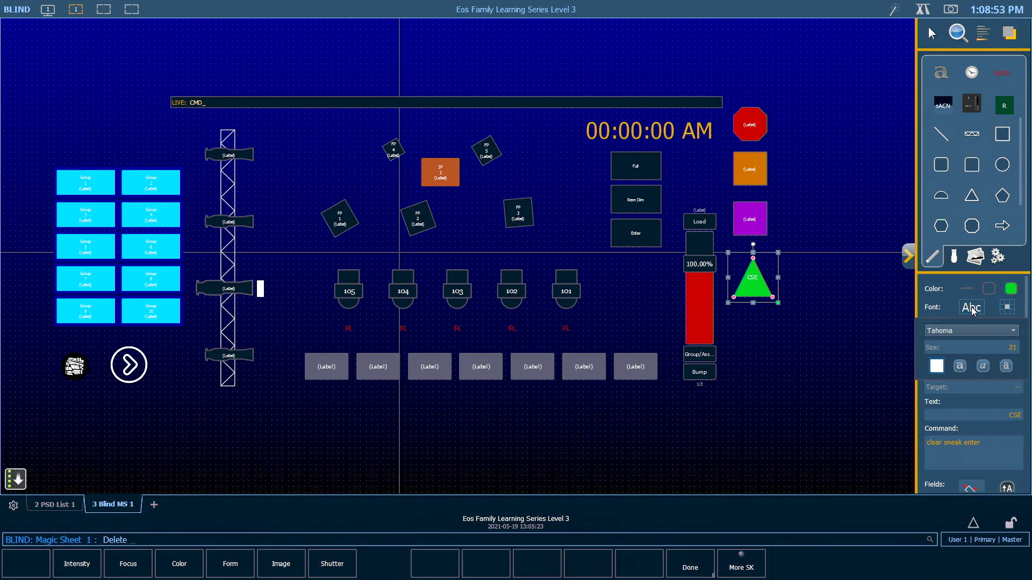
pyautogui.click(991, 344)
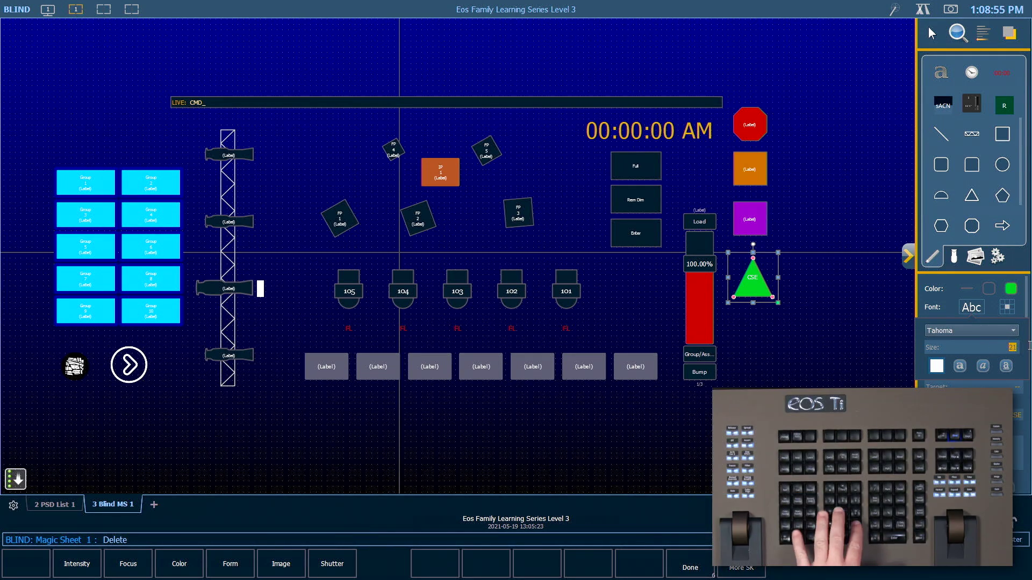
pyautogui.write('30')
pyautogui.press('Return')
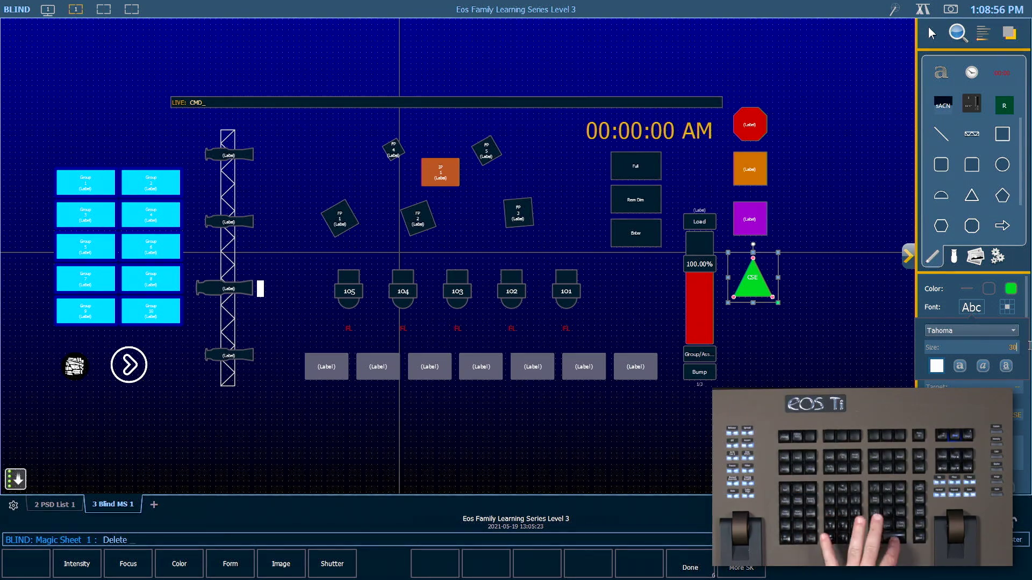
# Color the triangle's CSE text dark green and leave the magic sheet's edit mode.
pyautogui.click(1006, 306)
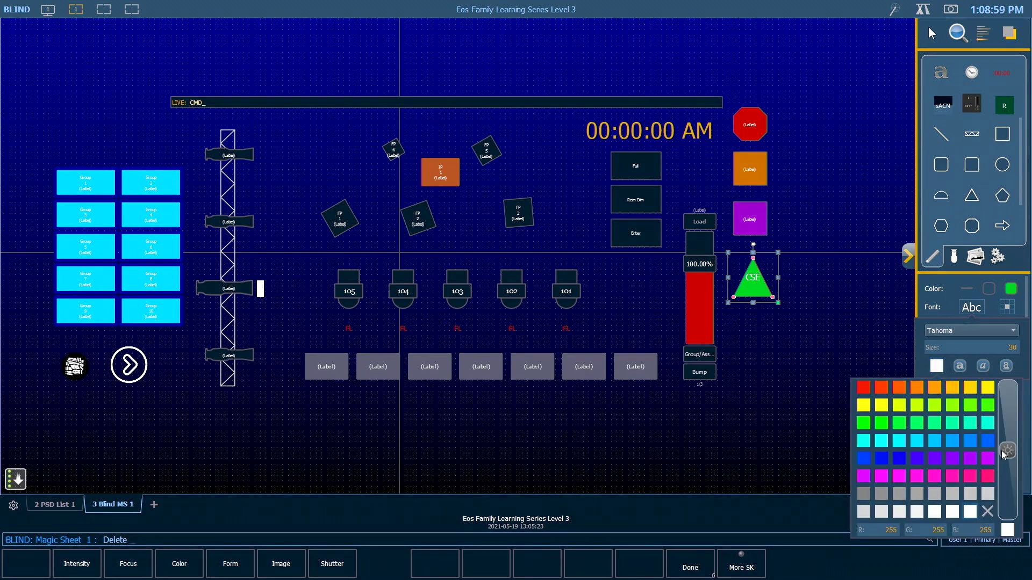
pyautogui.click(899, 424)
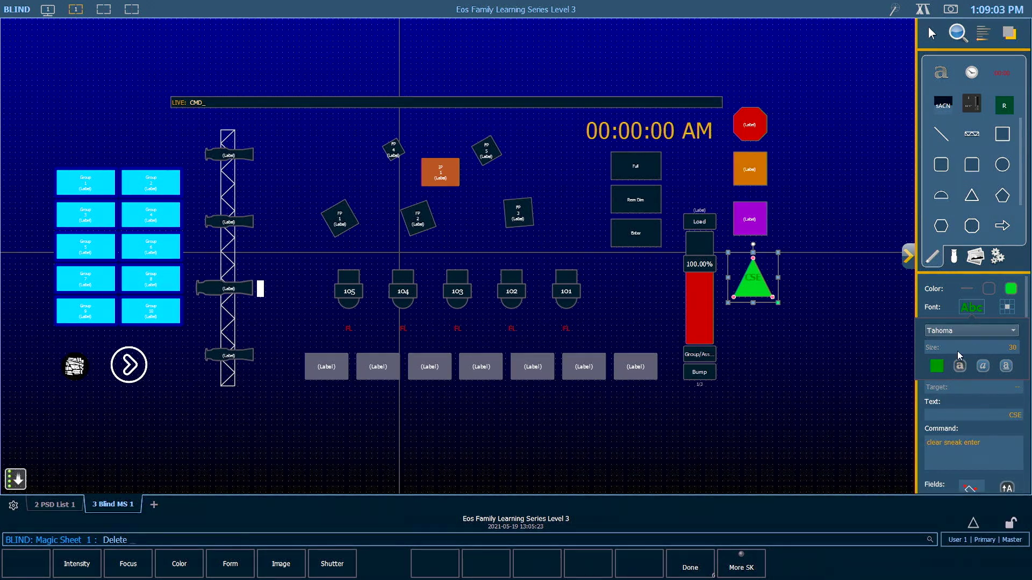
pyautogui.click(944, 305)
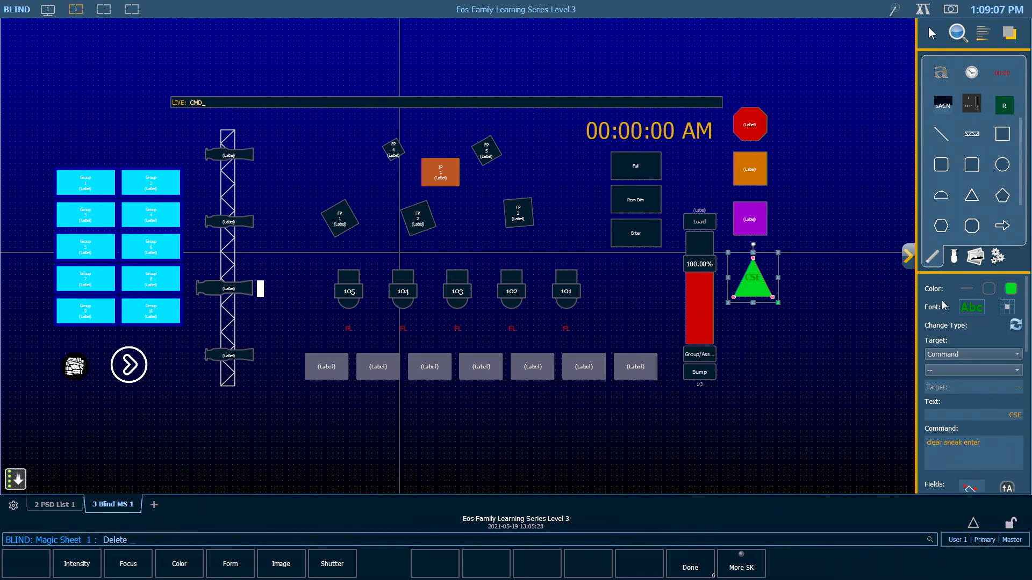
pyautogui.click(907, 257)
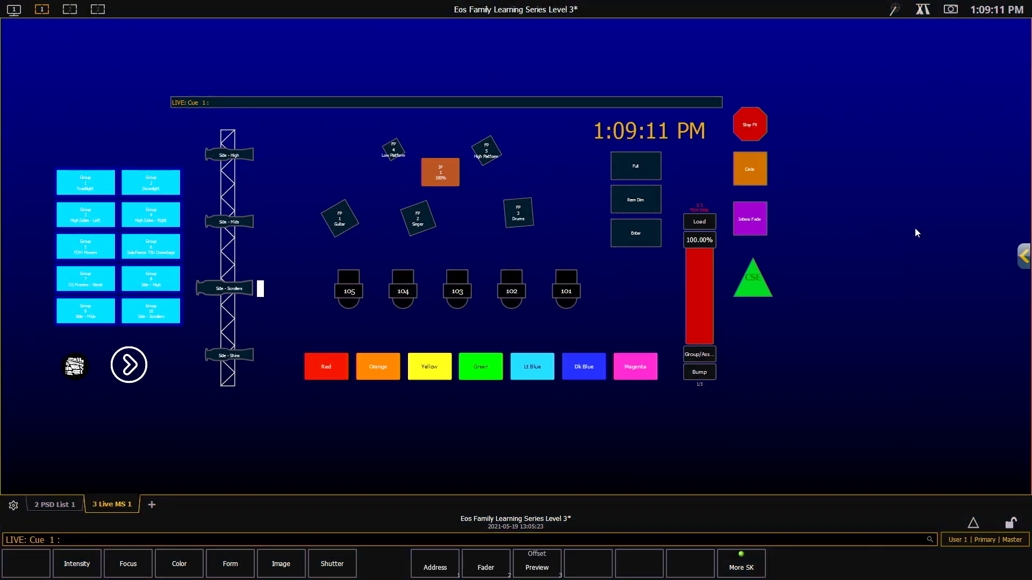